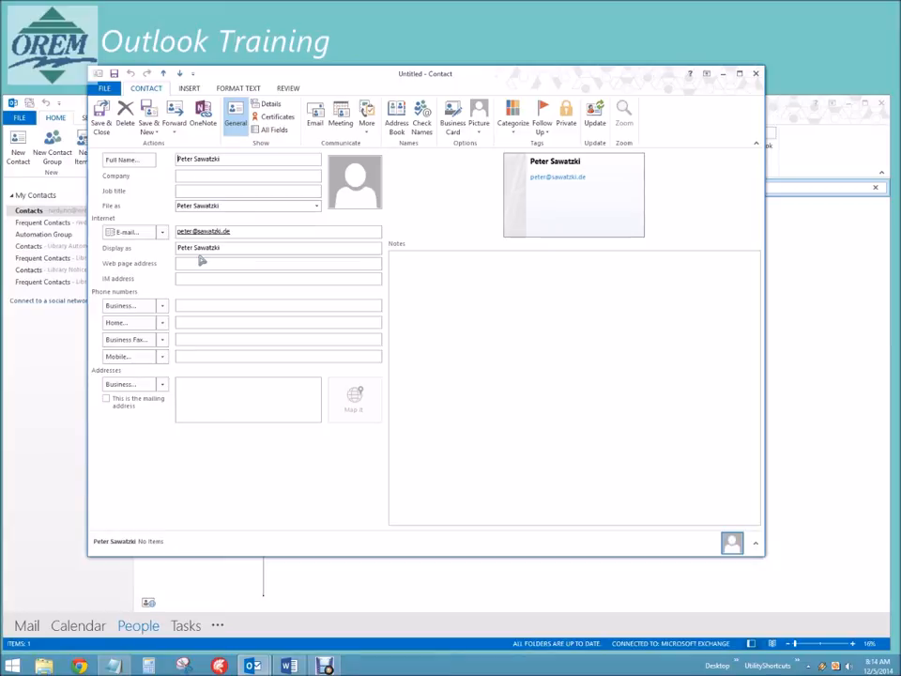
- Examine the File As naming choices available for the open contact
click(756, 76)
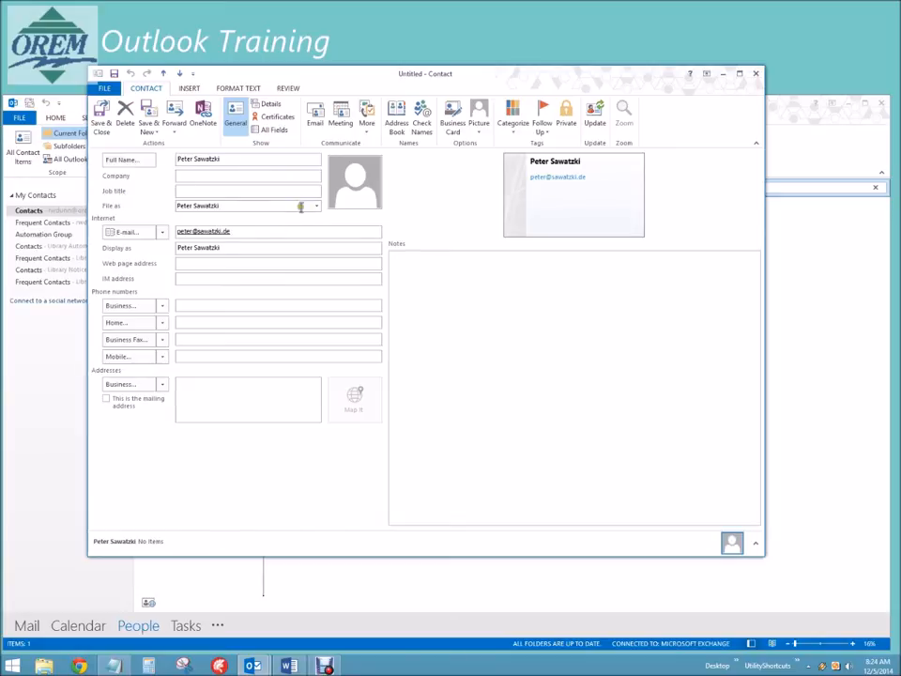
click(316, 205)
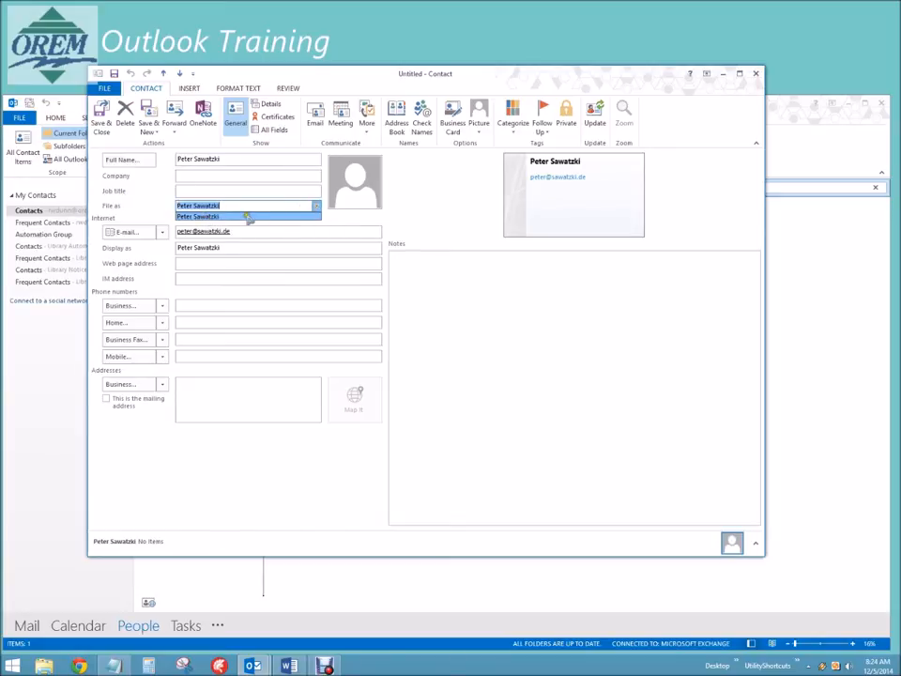
click(317, 206)
click(317, 206)
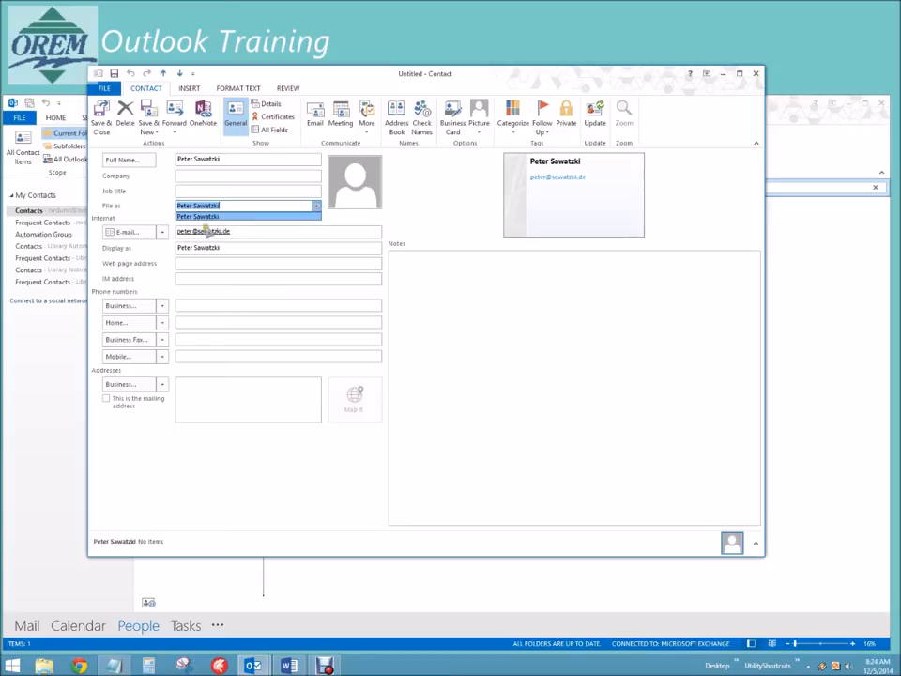
click(317, 205)
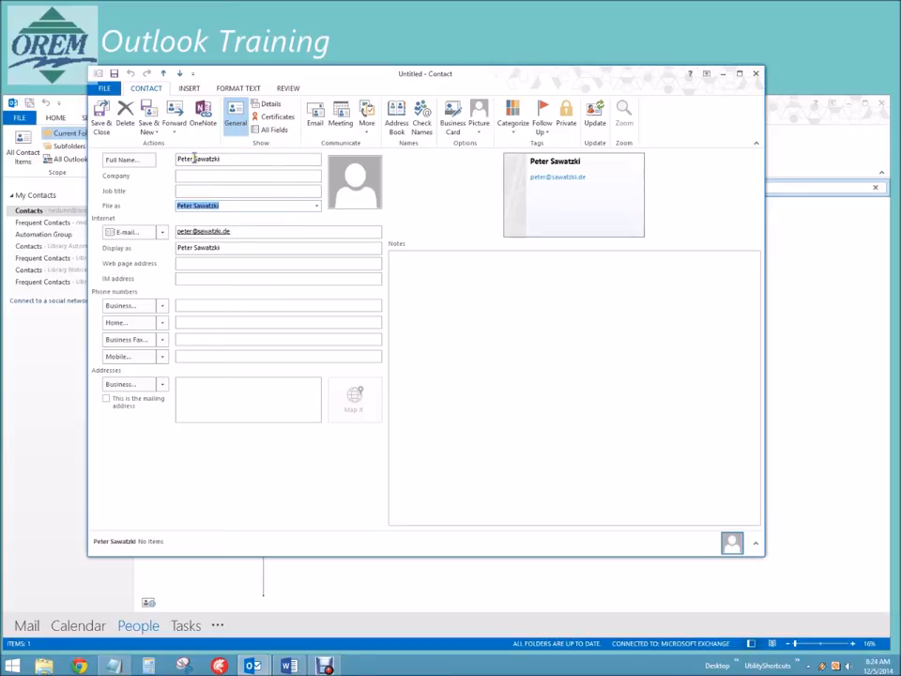
- Check the contact's File As and Display As names, and save and close the contact
click(250, 245)
click(223, 205)
drag(237, 251, 156, 247)
click(148, 249)
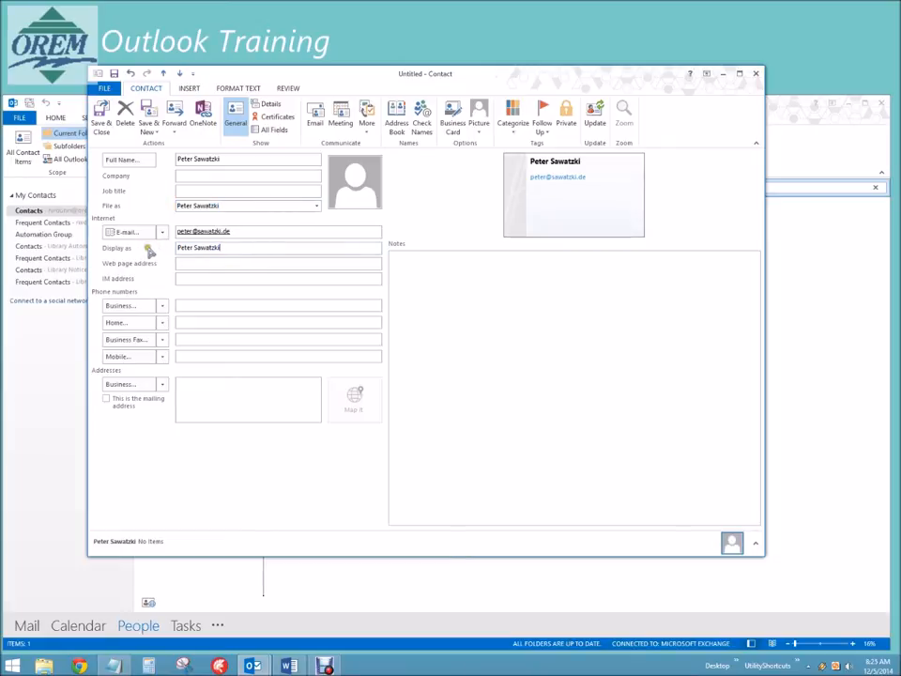
click(217, 261)
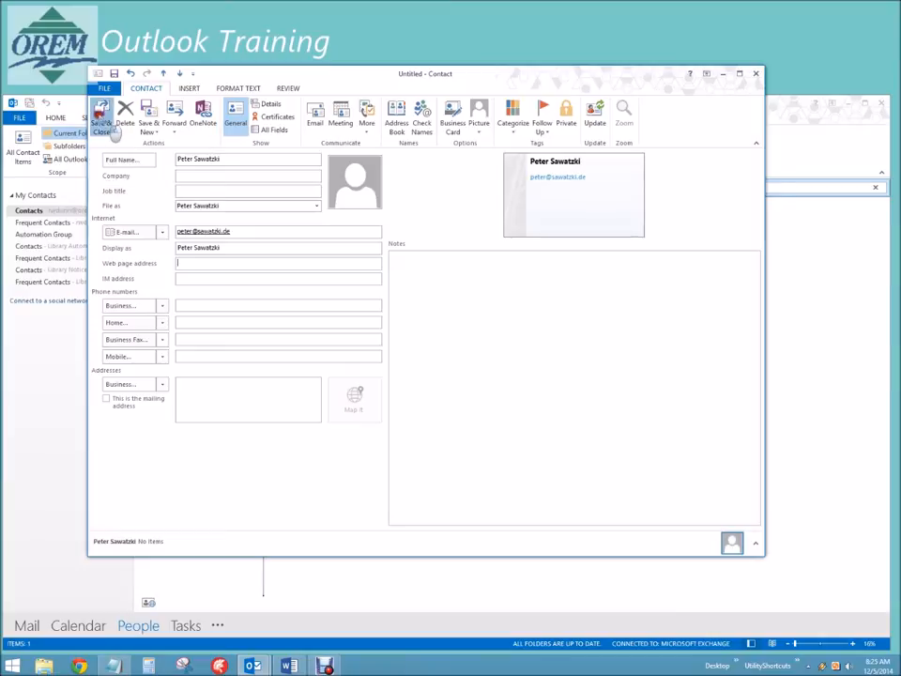
click(112, 130)
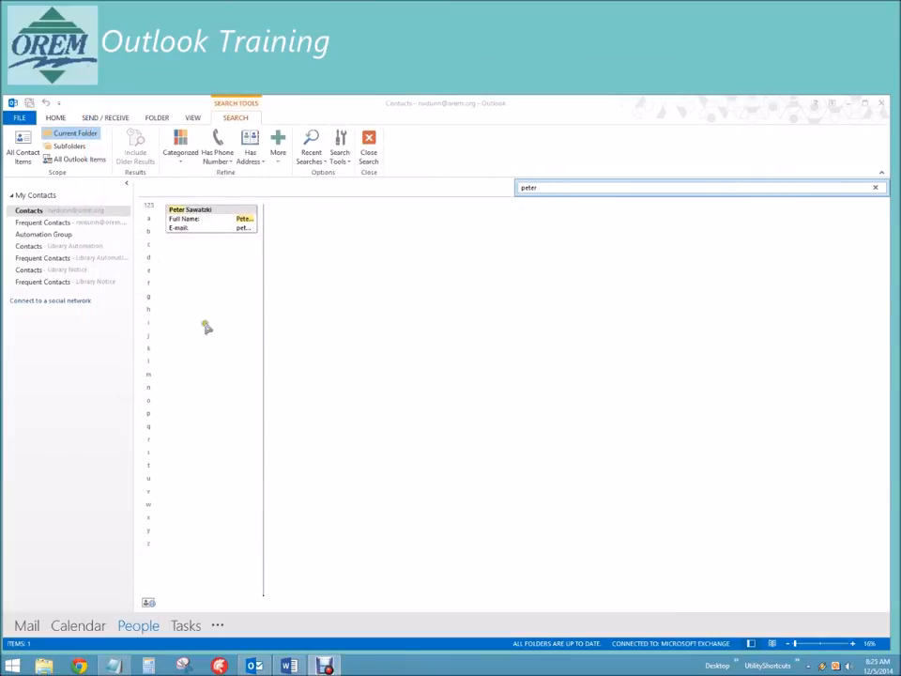
- Open the Address Book and switch it from the Global Address List to the personal Contacts list
click(56, 119)
click(56, 119)
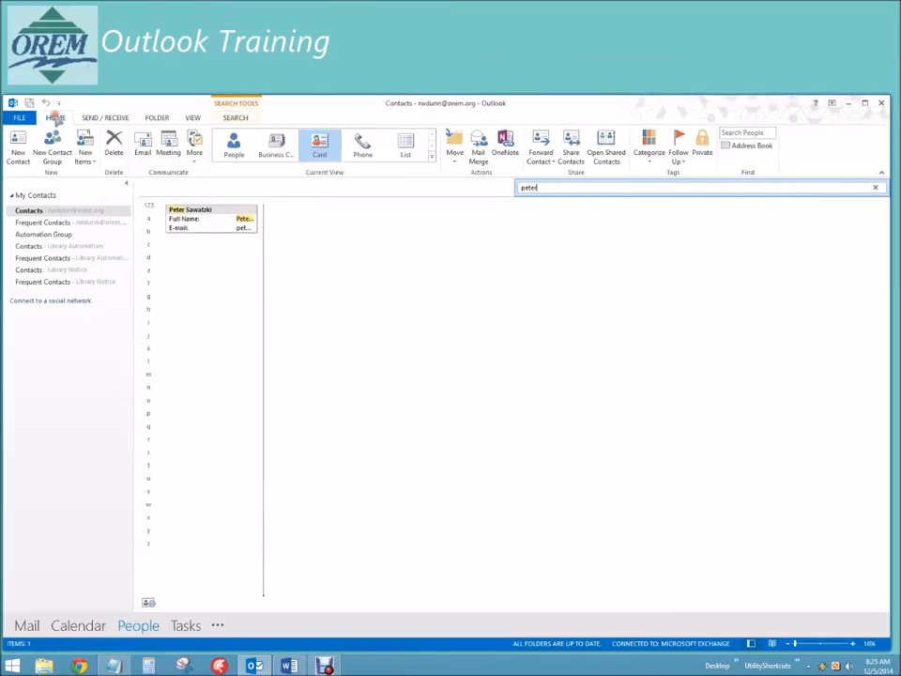
click(746, 145)
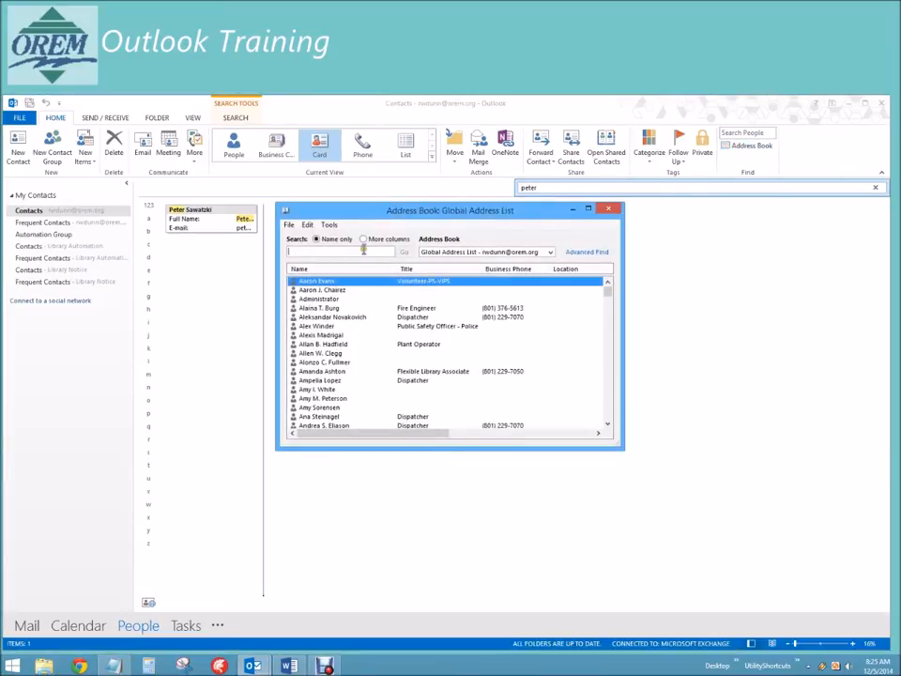
click(481, 252)
click(475, 268)
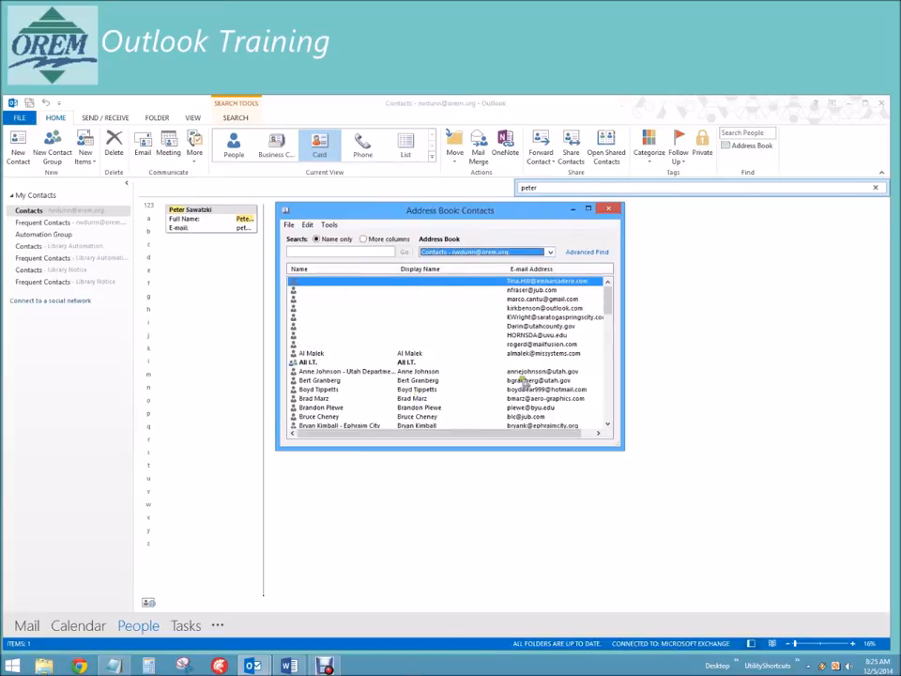
- Look through the Contacts address list, including the entries that have an e-mail address but no name
click(526, 308)
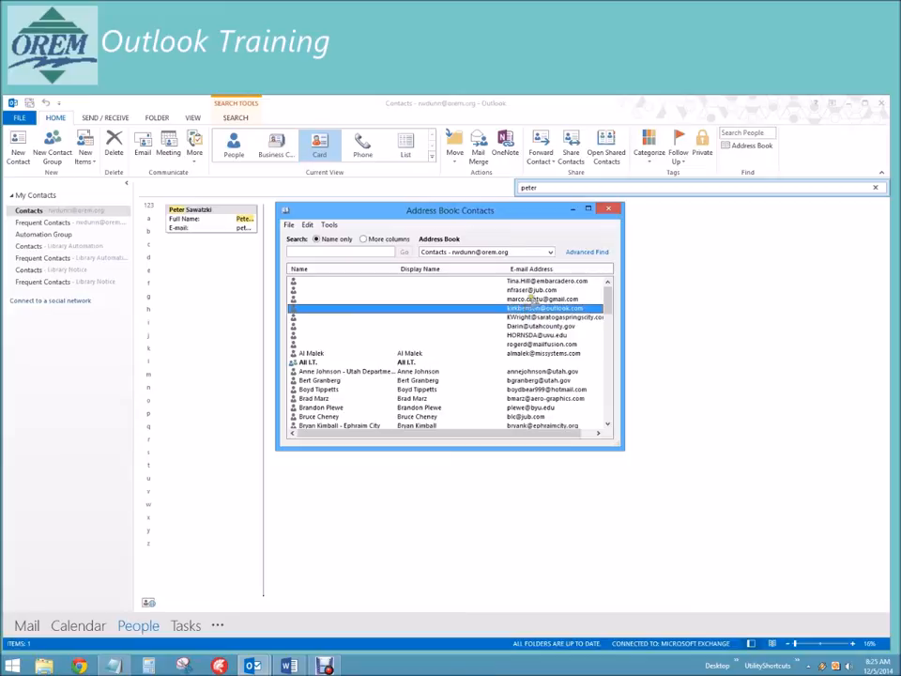
click(530, 298)
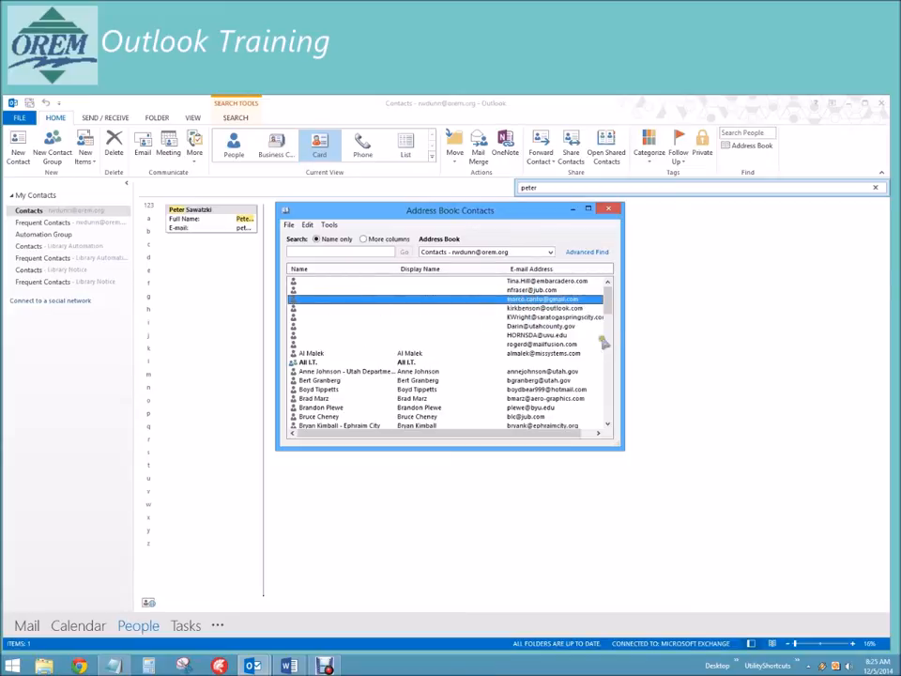
click(517, 308)
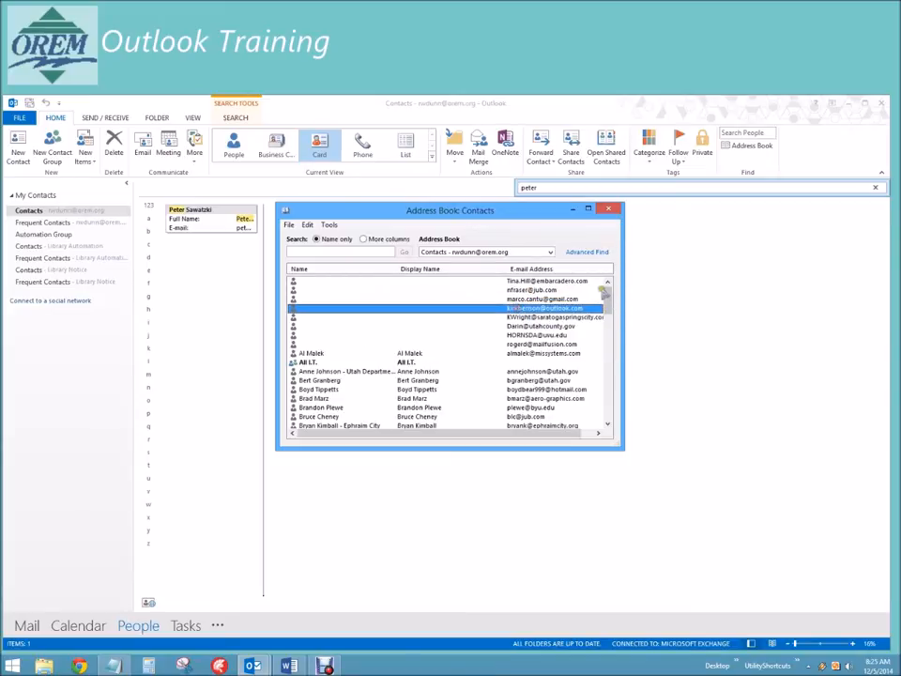
key(Down)
key(Down)
key(Down)
drag(606, 300, 608, 349)
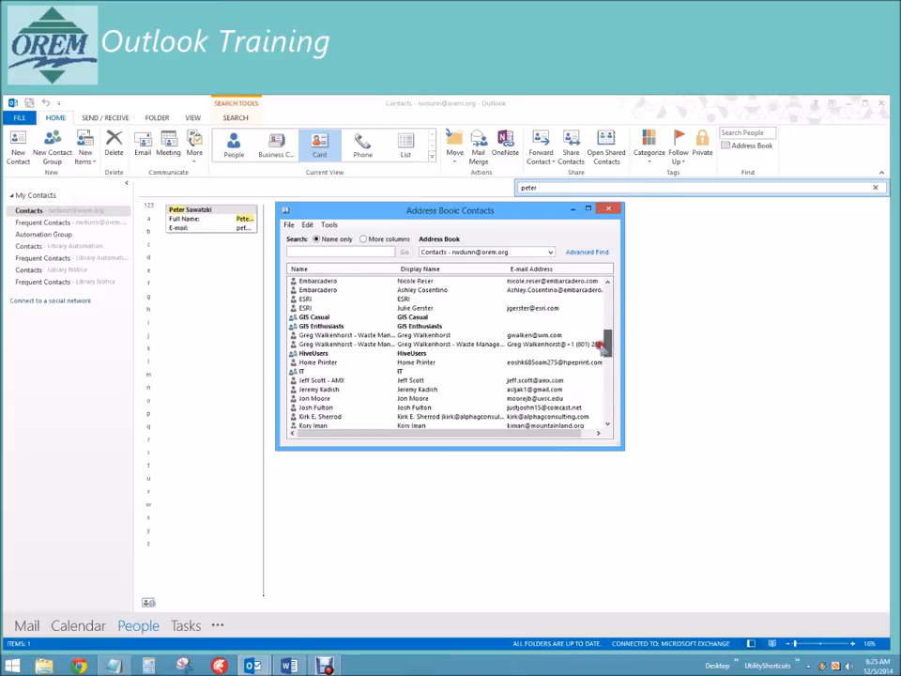
- Find the saved contact by first name in the Contacts address list and close the Address Book
click(331, 251)
text(Peter)
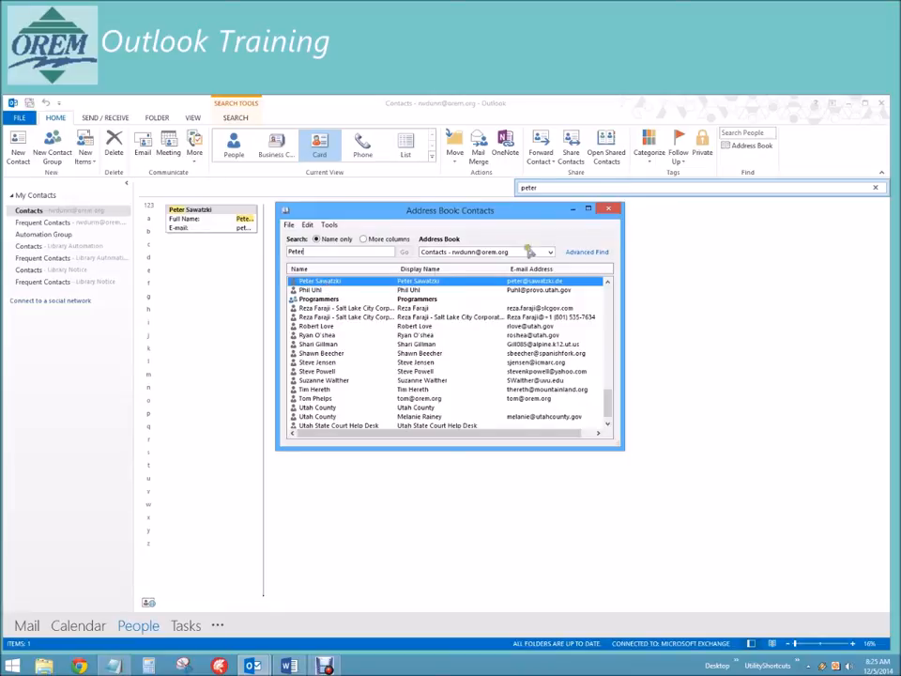
click(602, 210)
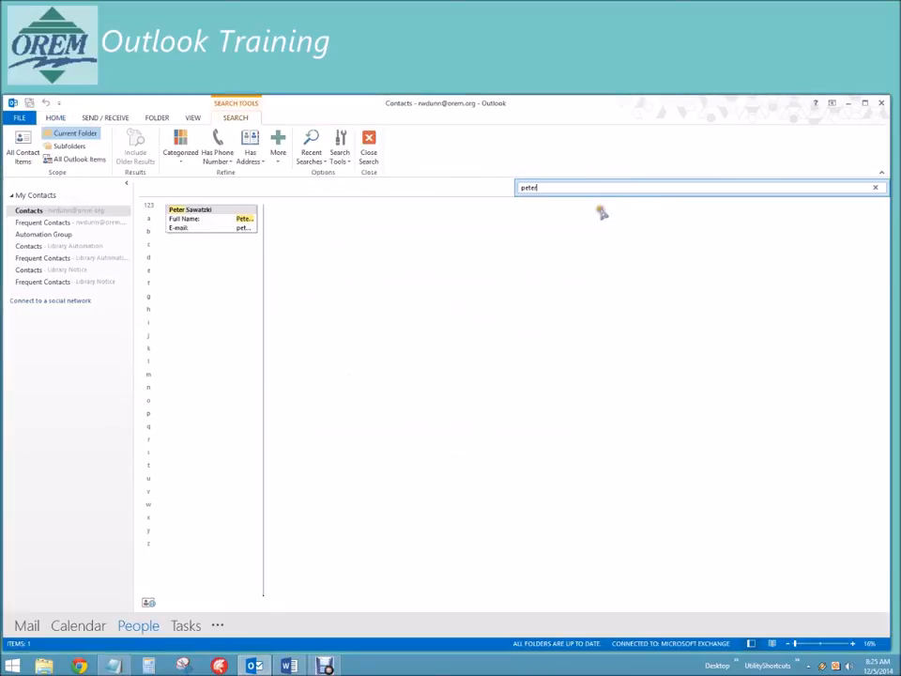
- Clear the contacts search and examine the member list of the All I.T. contact group
click(874, 187)
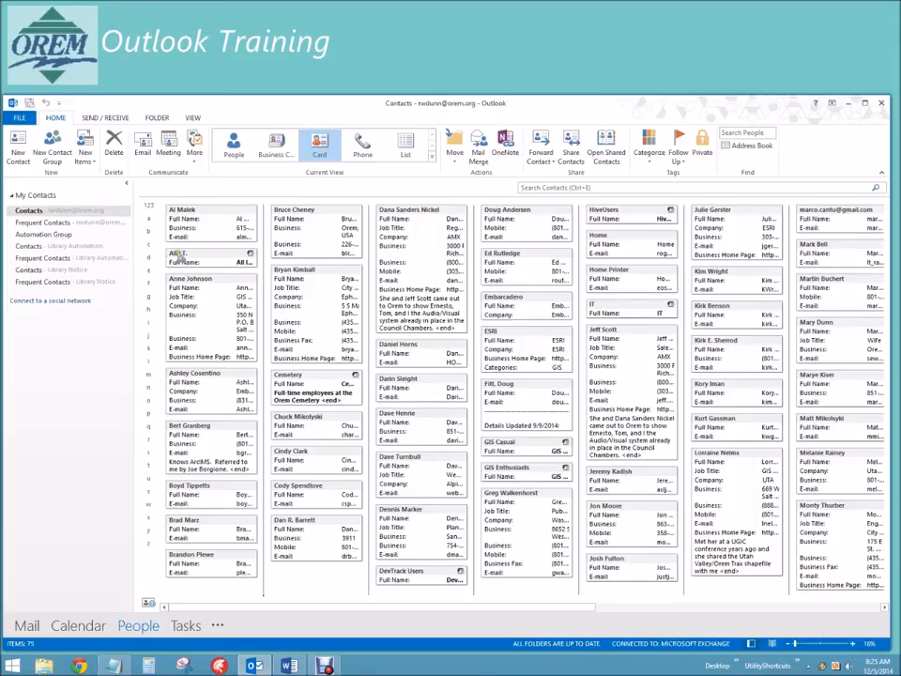
double_click(179, 258)
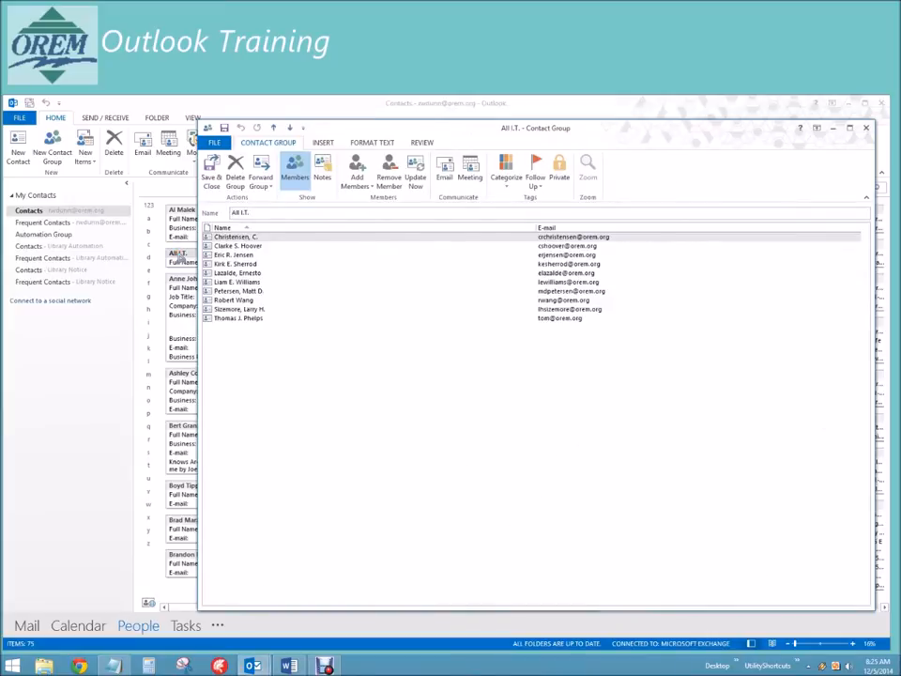
drag(478, 120, 436, 107)
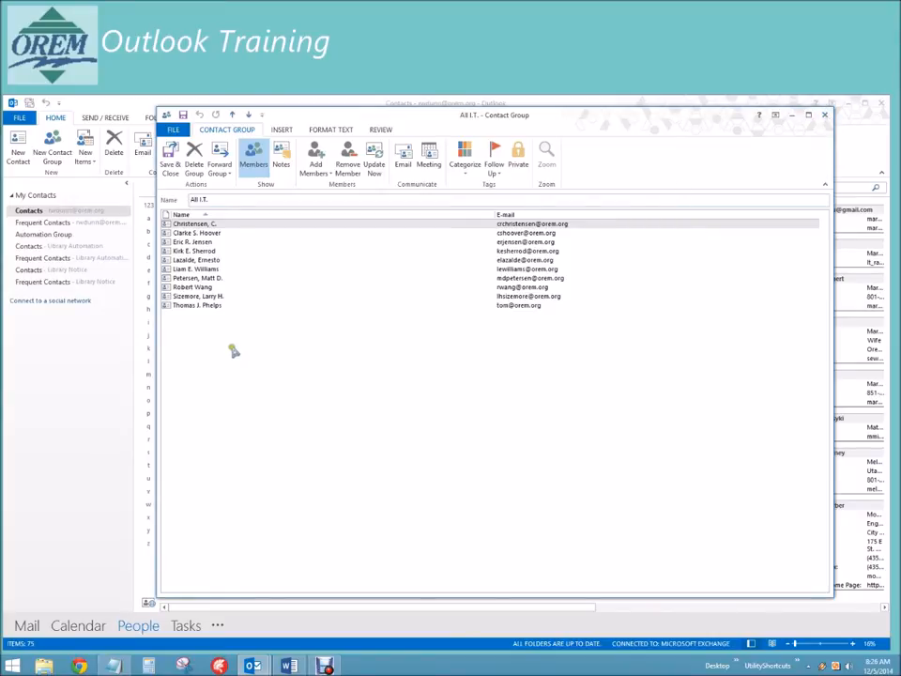
click(208, 287)
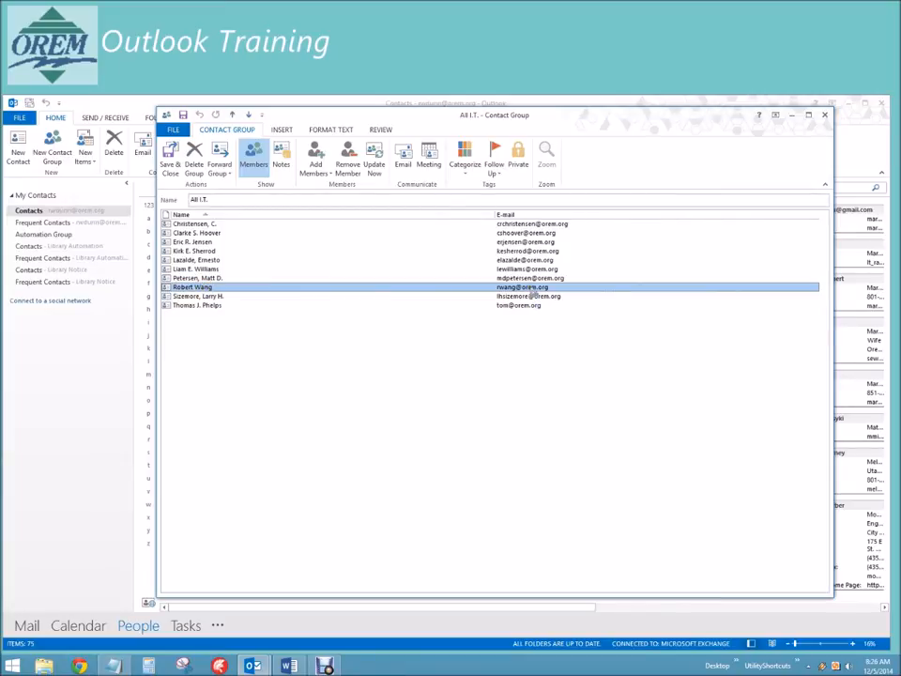
click(825, 115)
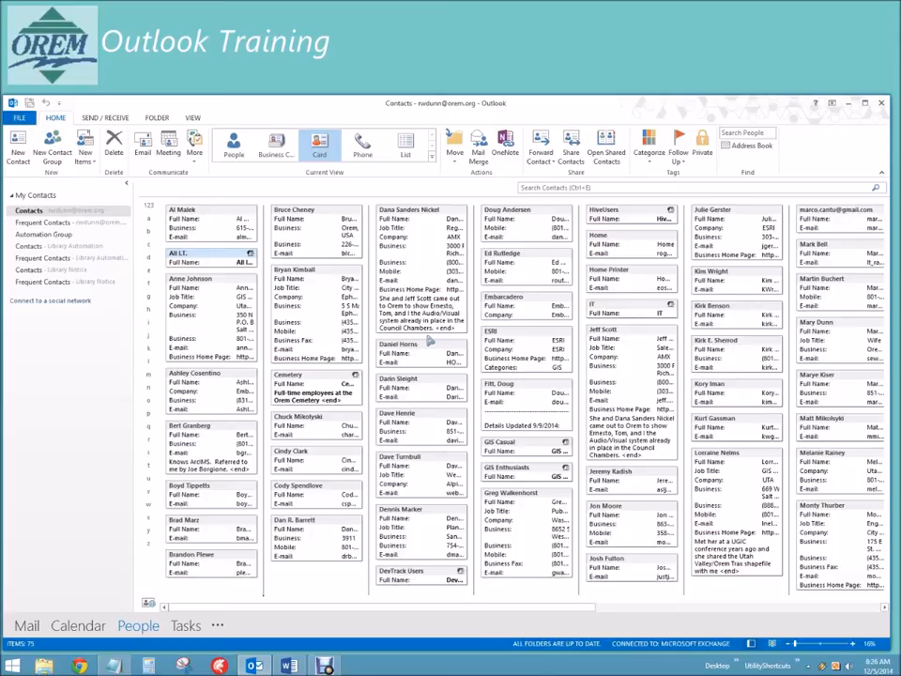
key(alt+Tab)
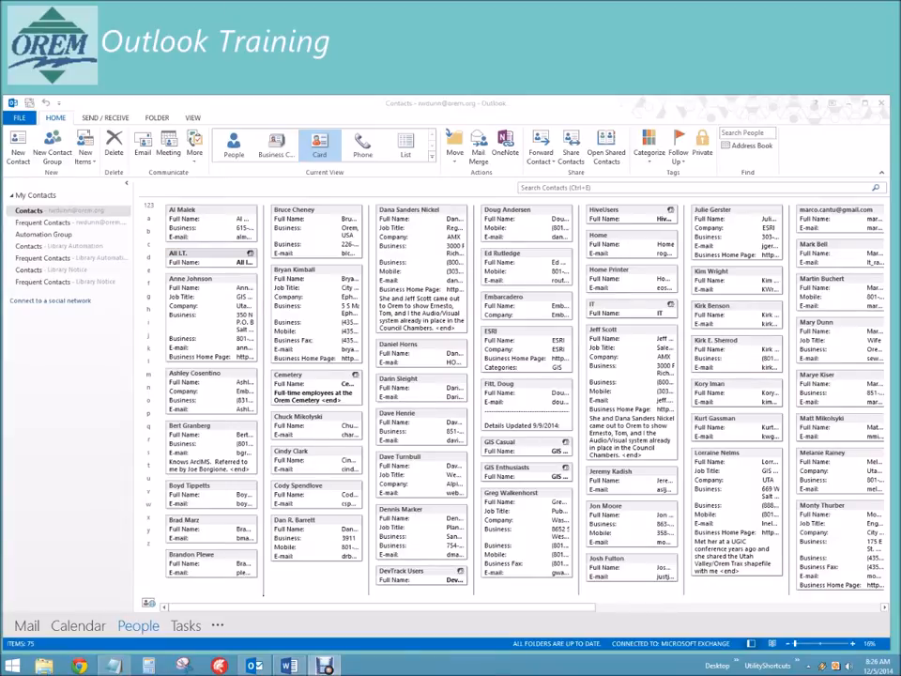
click(474, 106)
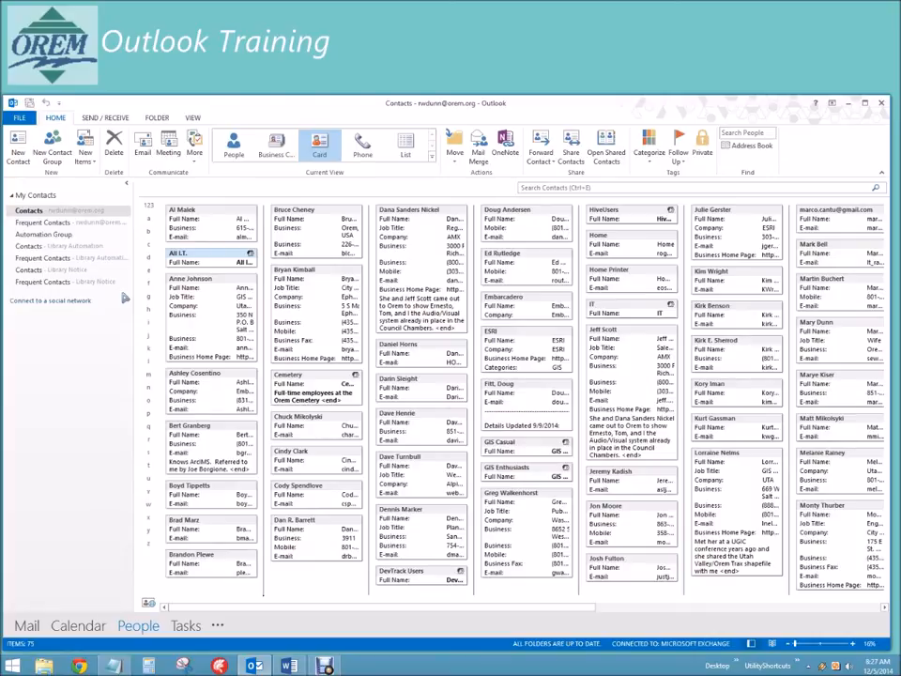
- Set the Frequent Contacts folder to be shown as an e-mail Address Book in its properties
click(66, 223)
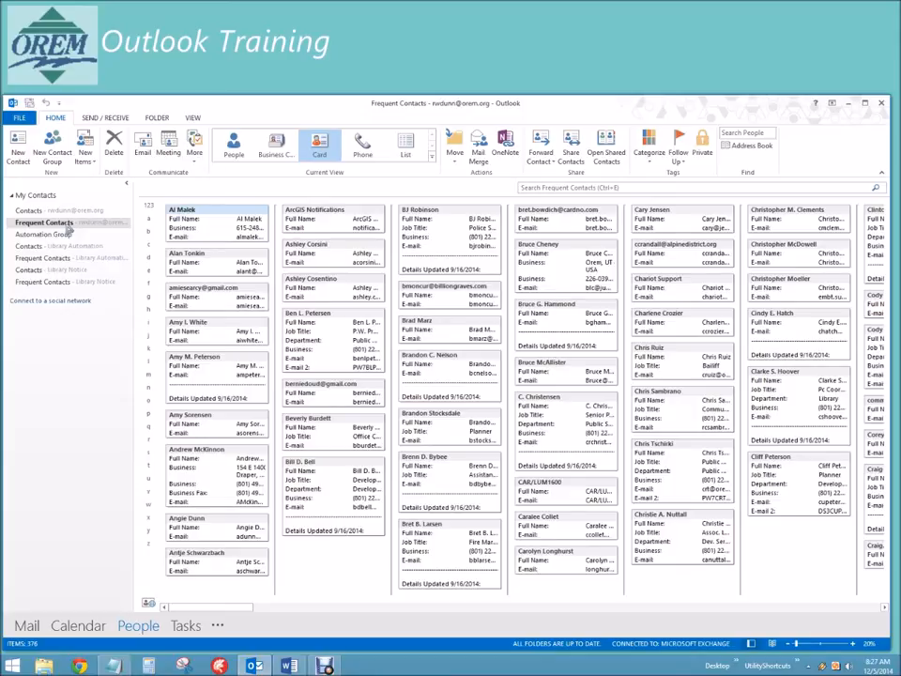
right_click(70, 228)
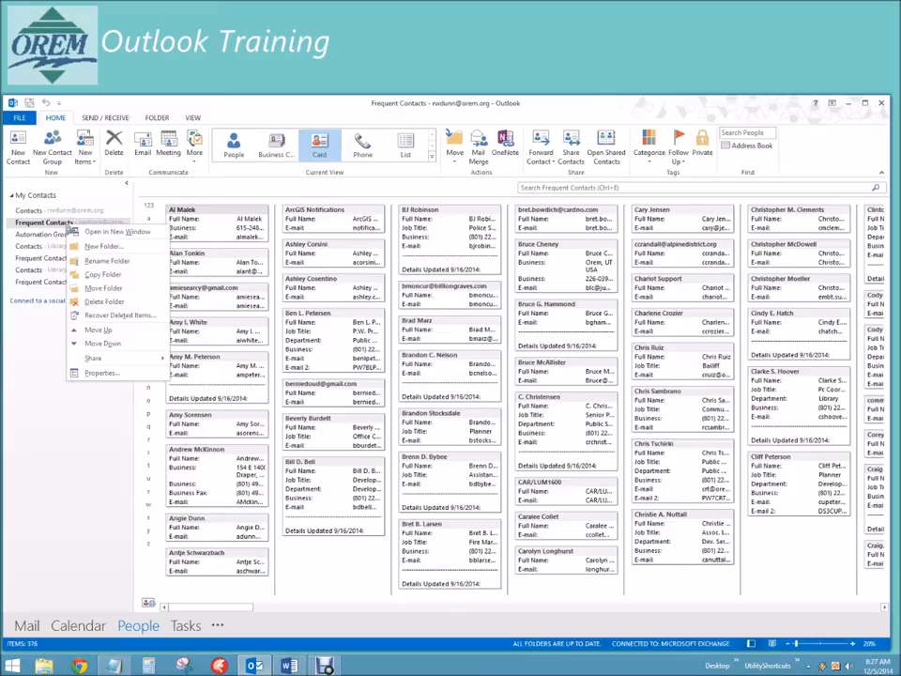
click(97, 372)
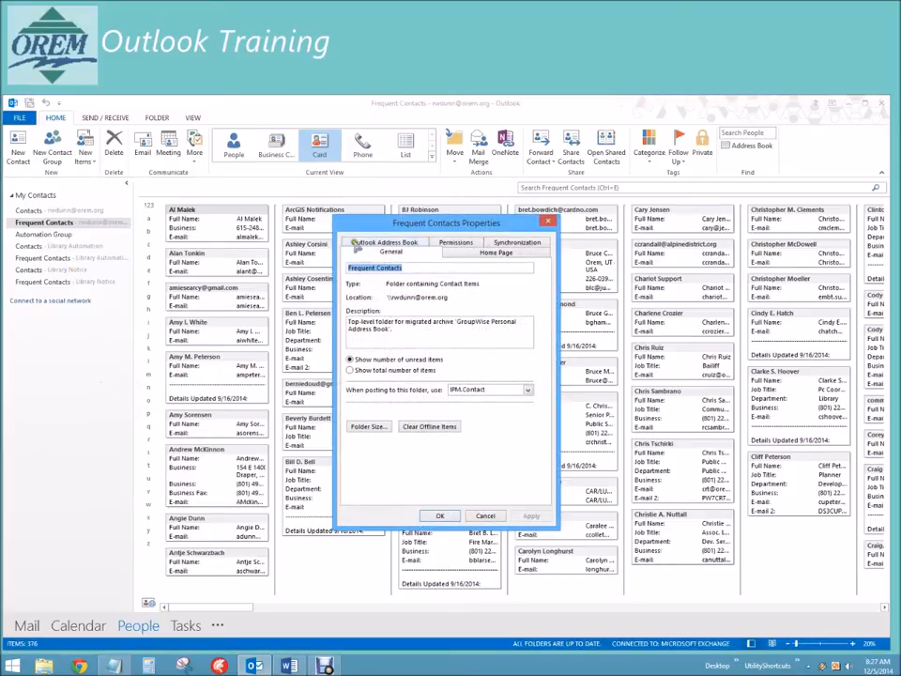
click(406, 243)
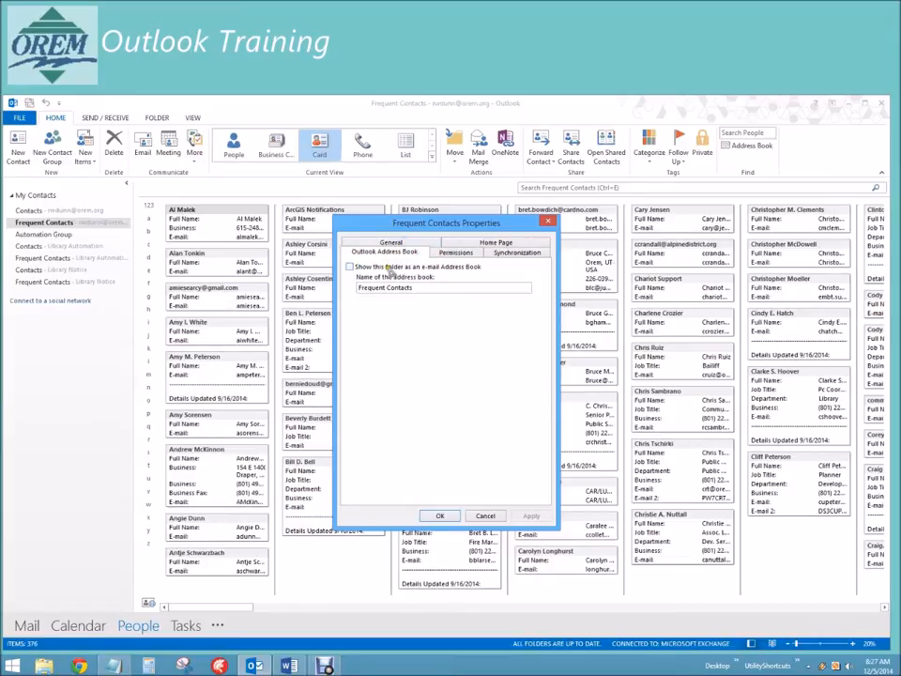
click(350, 266)
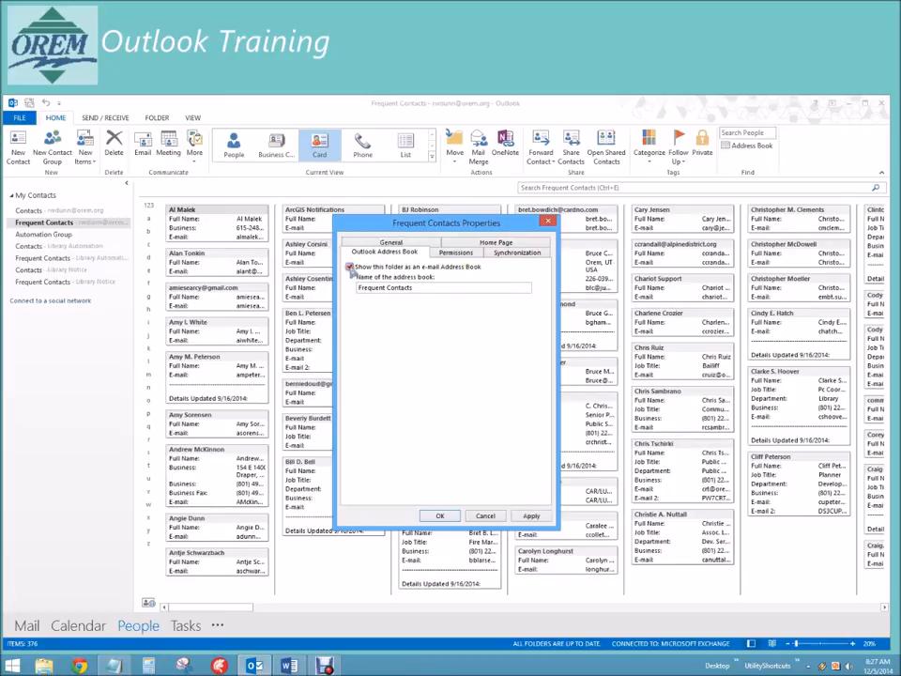
click(442, 516)
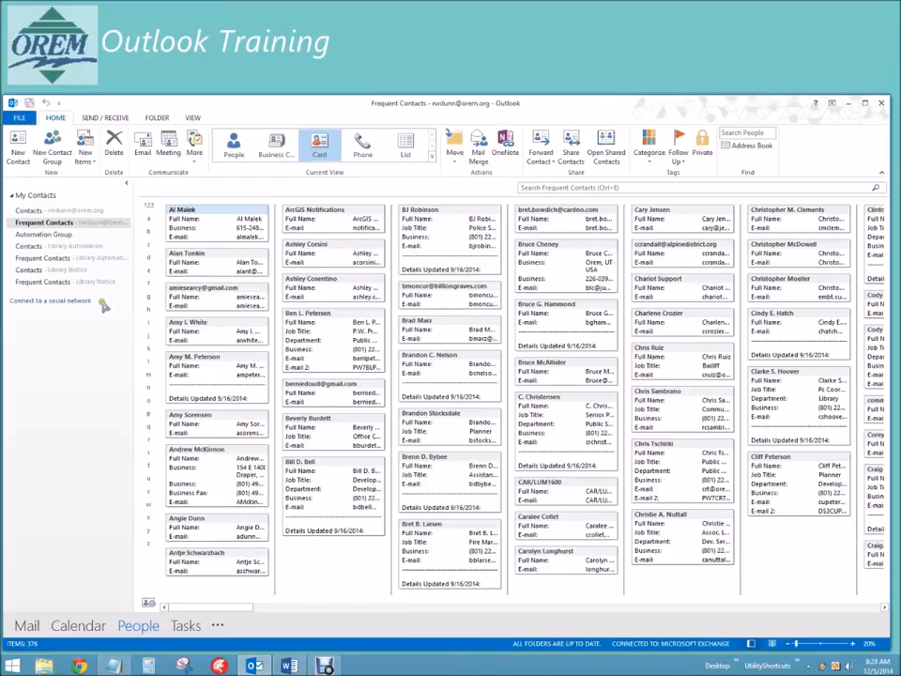
- Review the Frequent Contacts list in the Address Book and close the Address Book
click(739, 148)
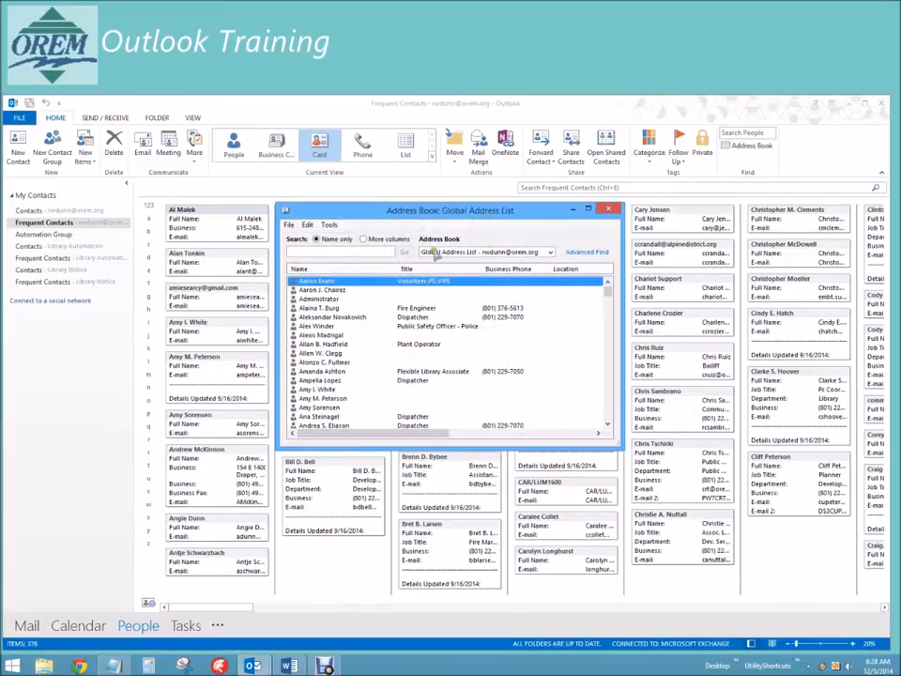
click(450, 251)
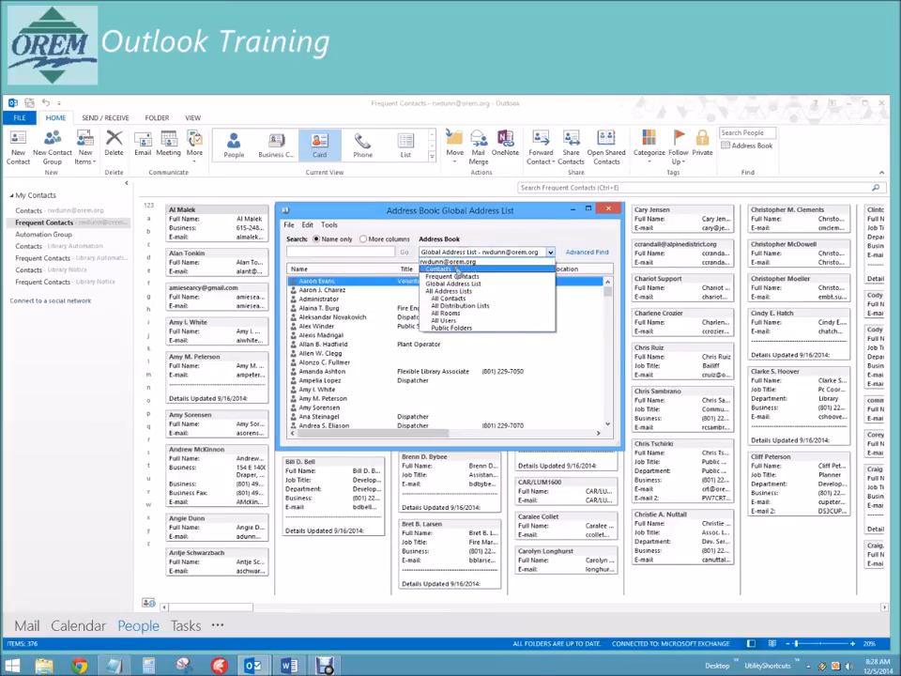
click(456, 277)
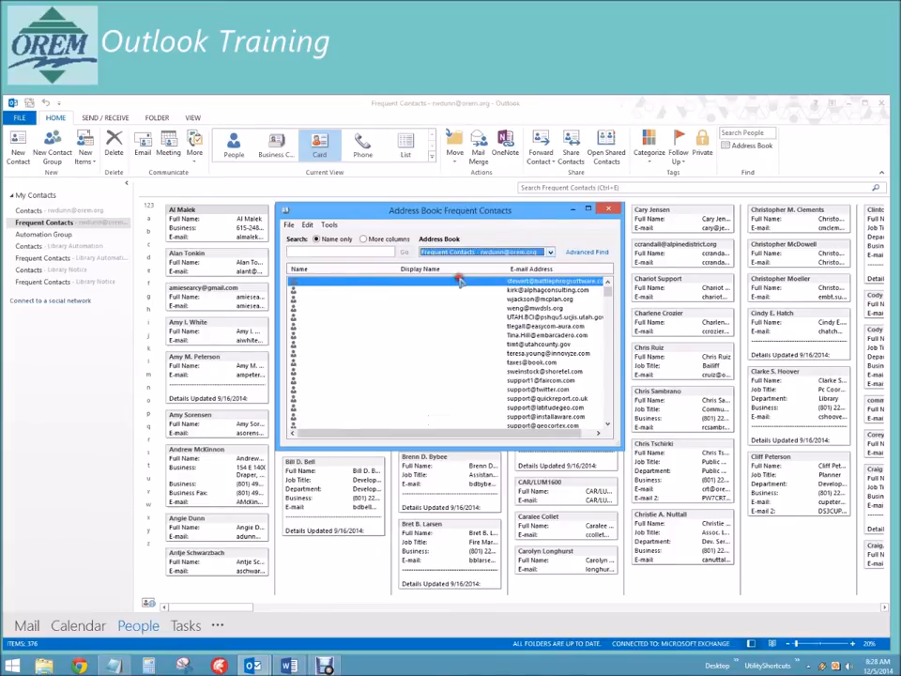
drag(606, 293, 607, 363)
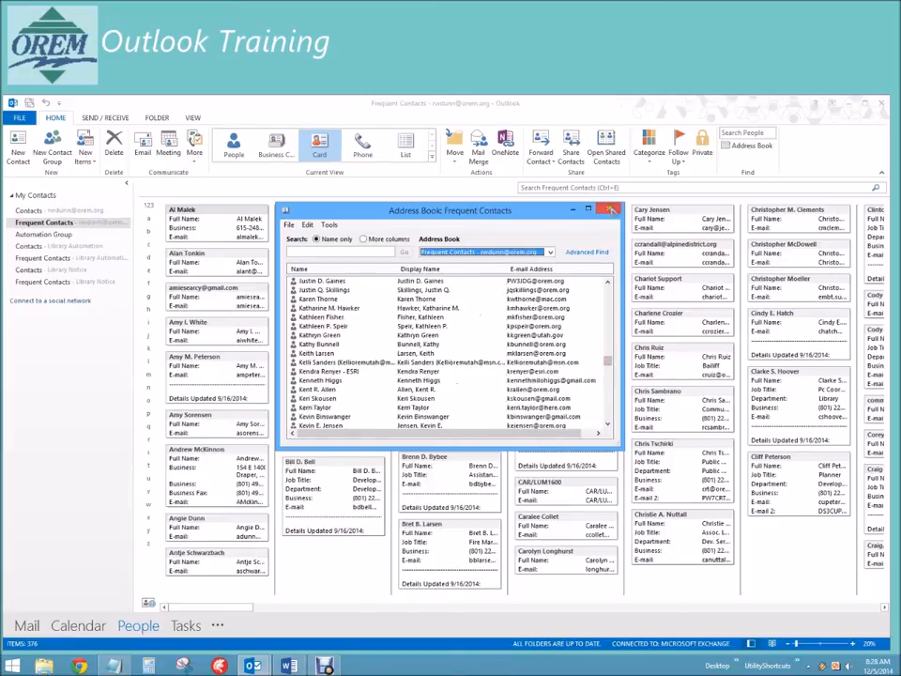
click(609, 208)
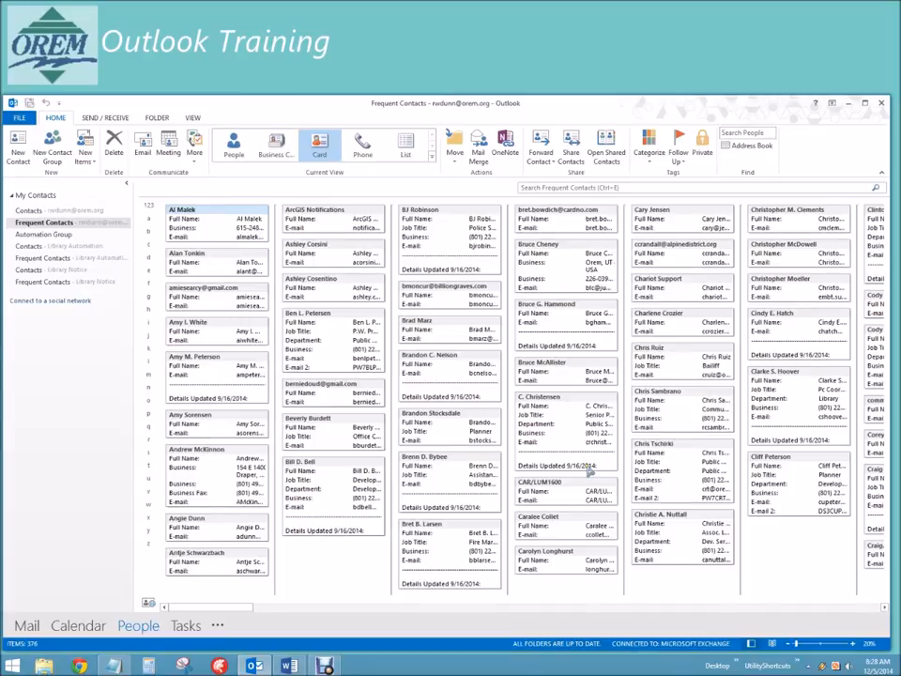
click(634, 187)
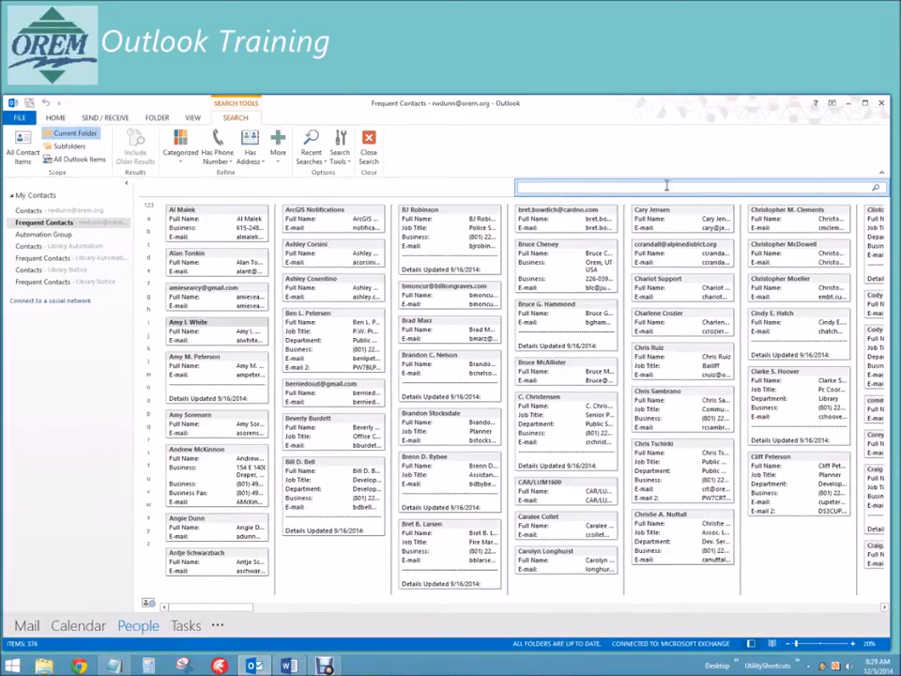
text(@orem.org)
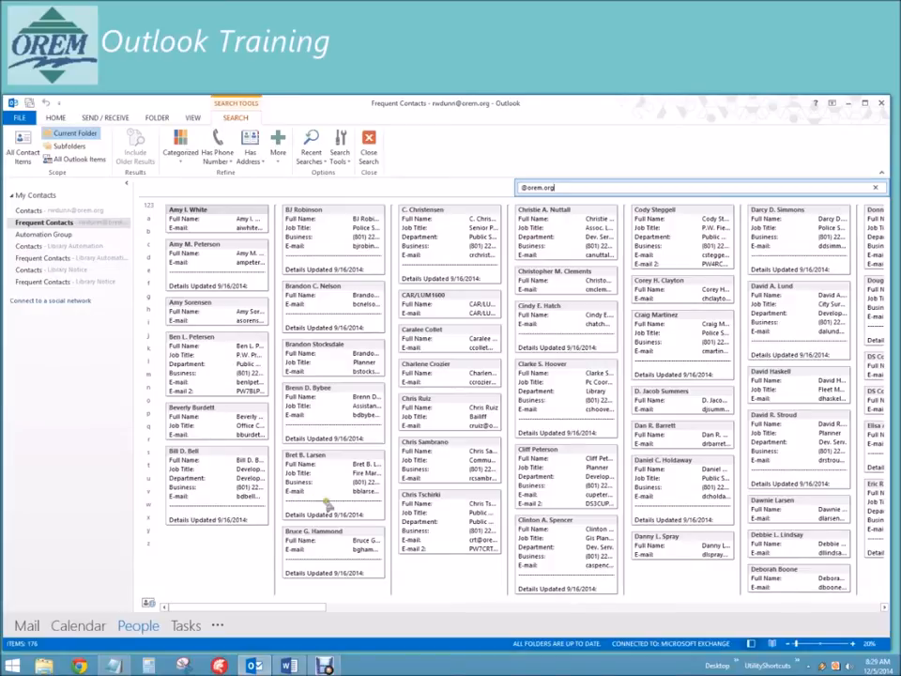
click(883, 607)
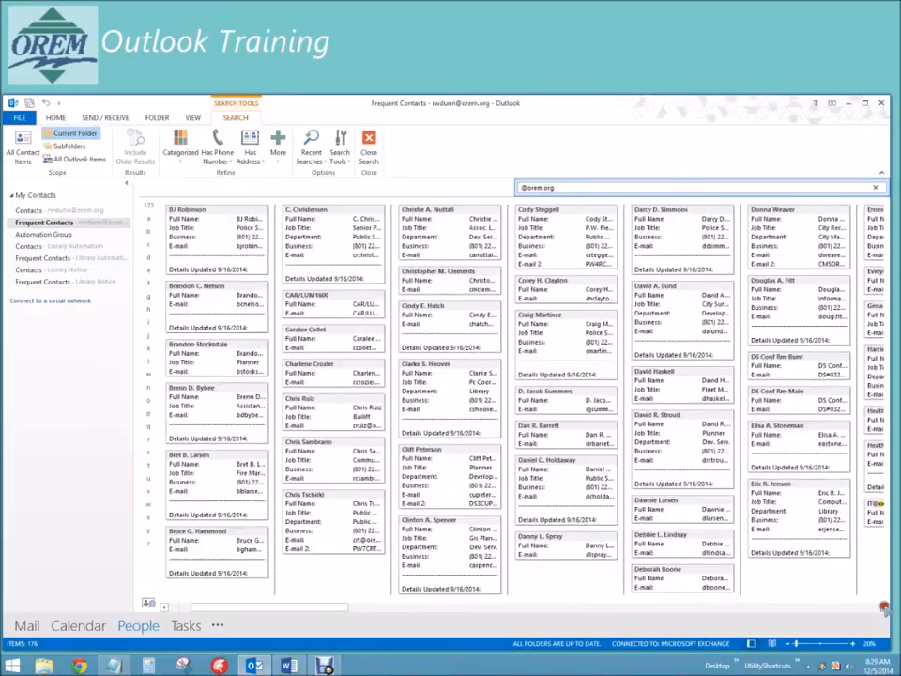
click(883, 607)
click(883, 607)
click(883, 607)
click(883, 607)
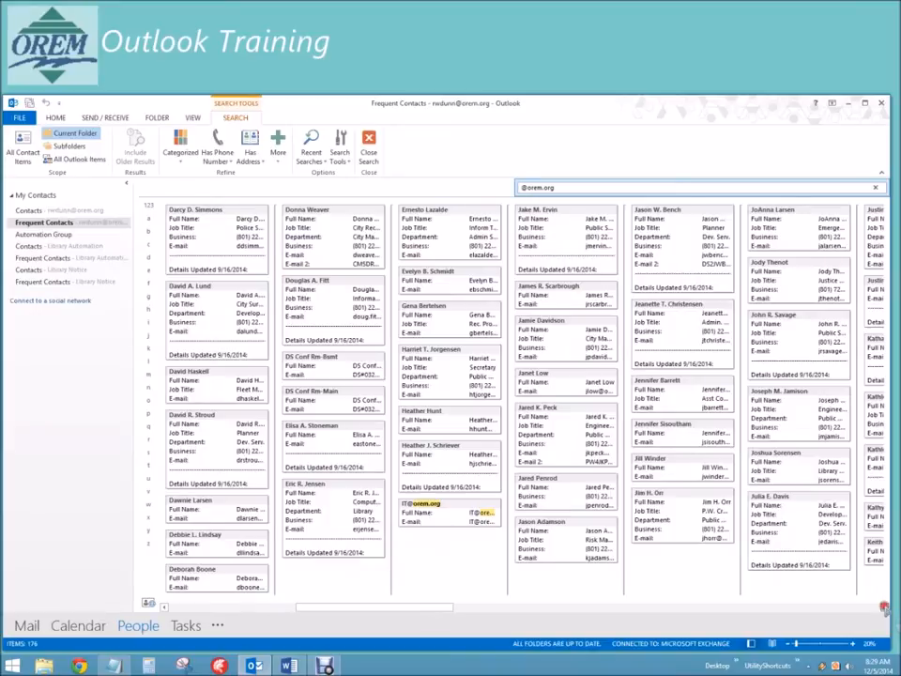
click(883, 607)
click(883, 607)
click(883, 607)
click(883, 607)
click(883, 607)
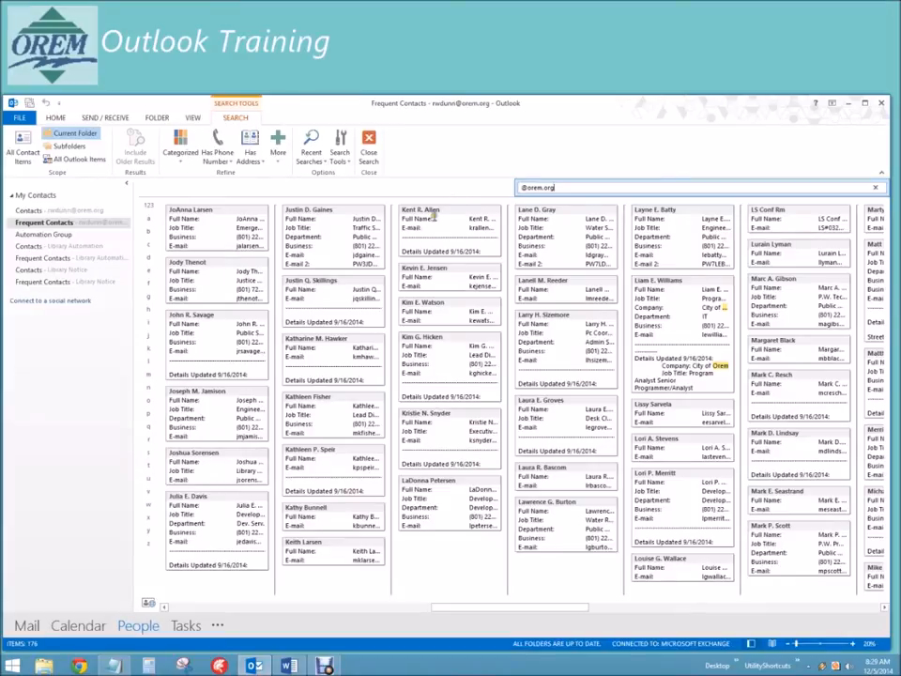
click(537, 316)
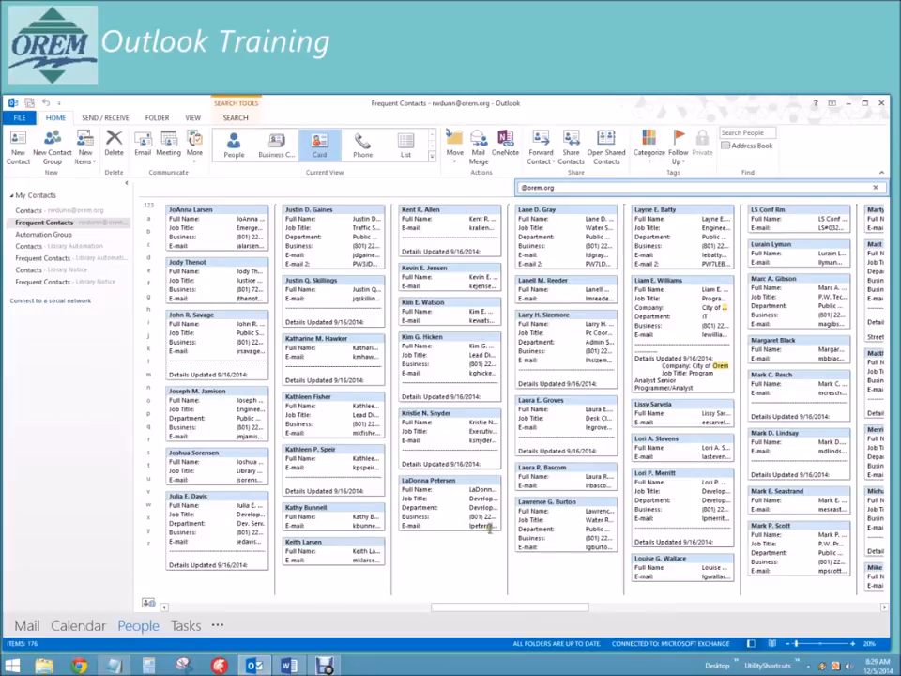
right_click(313, 508)
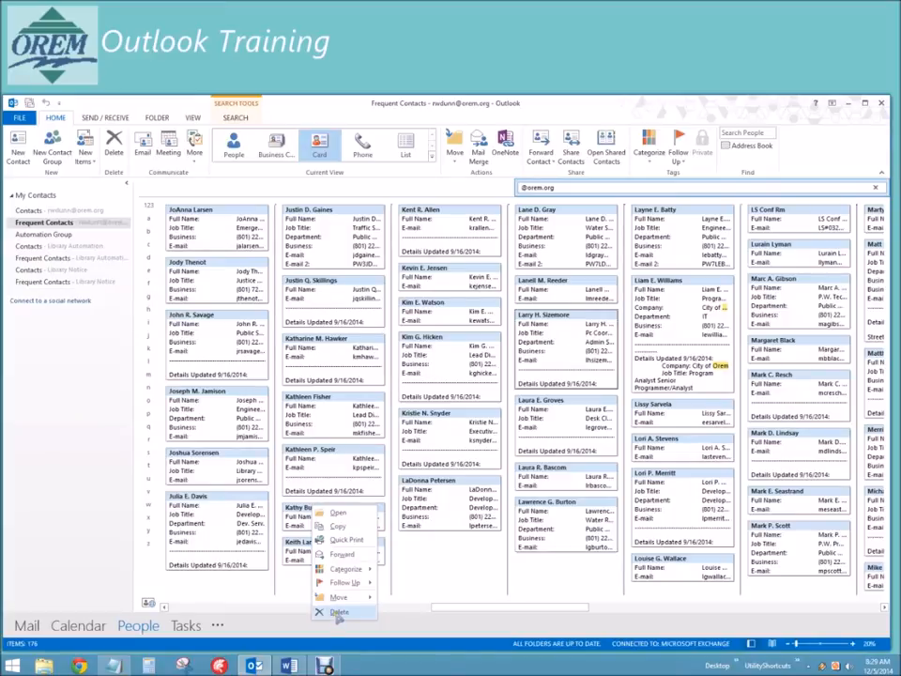
click(339, 613)
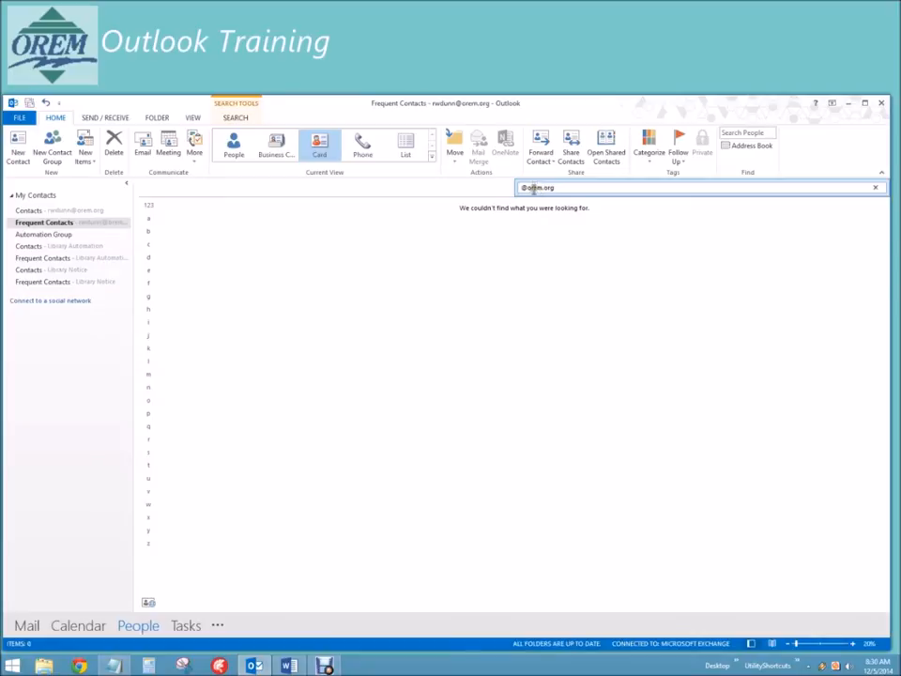
click(874, 187)
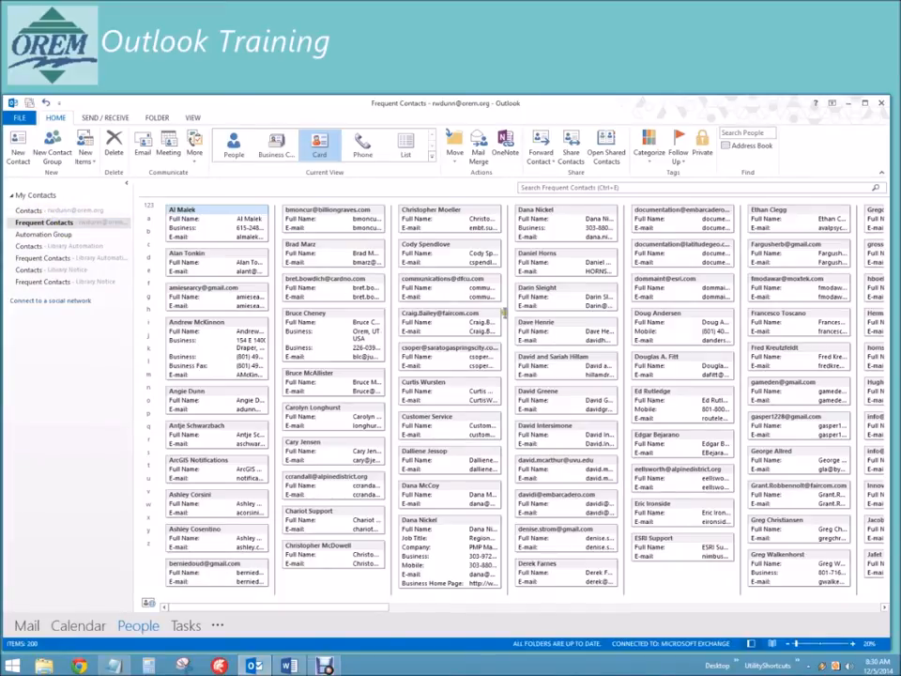
- Compare the remaining Frequent Contacts entries with those in the main Contacts folder
click(543, 321)
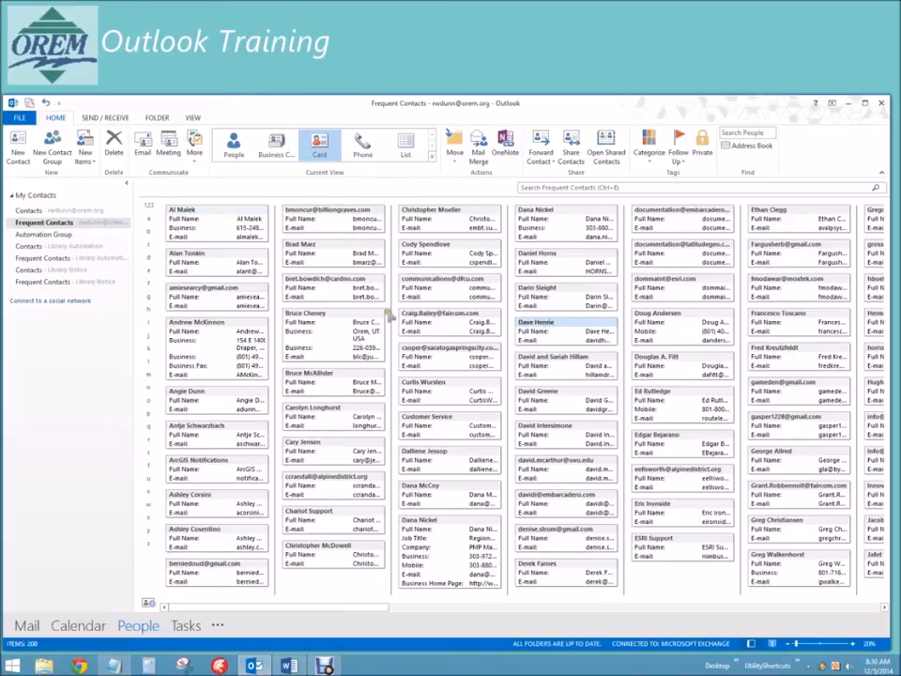
click(44, 211)
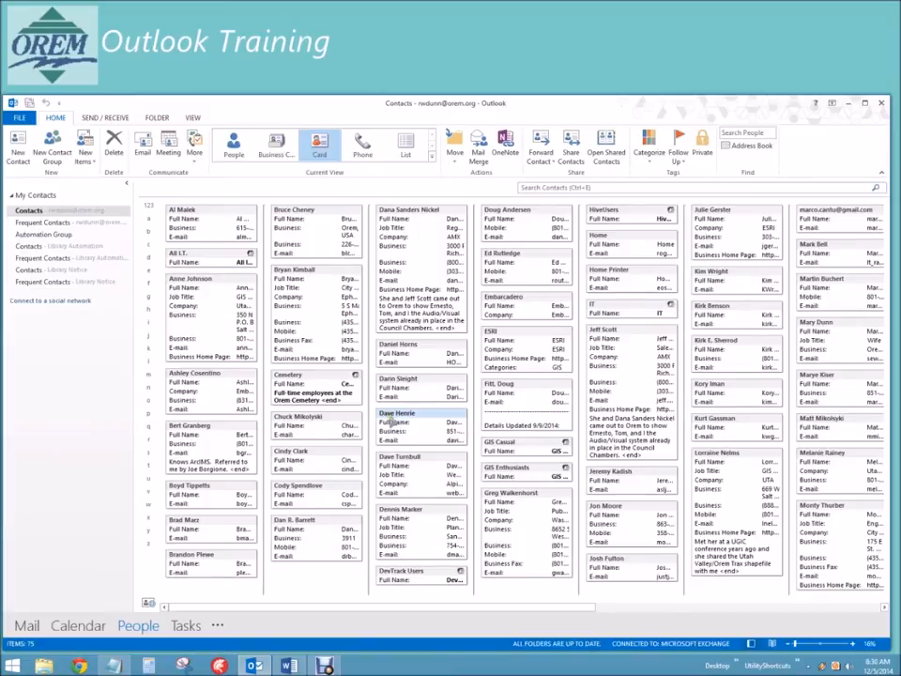
click(108, 224)
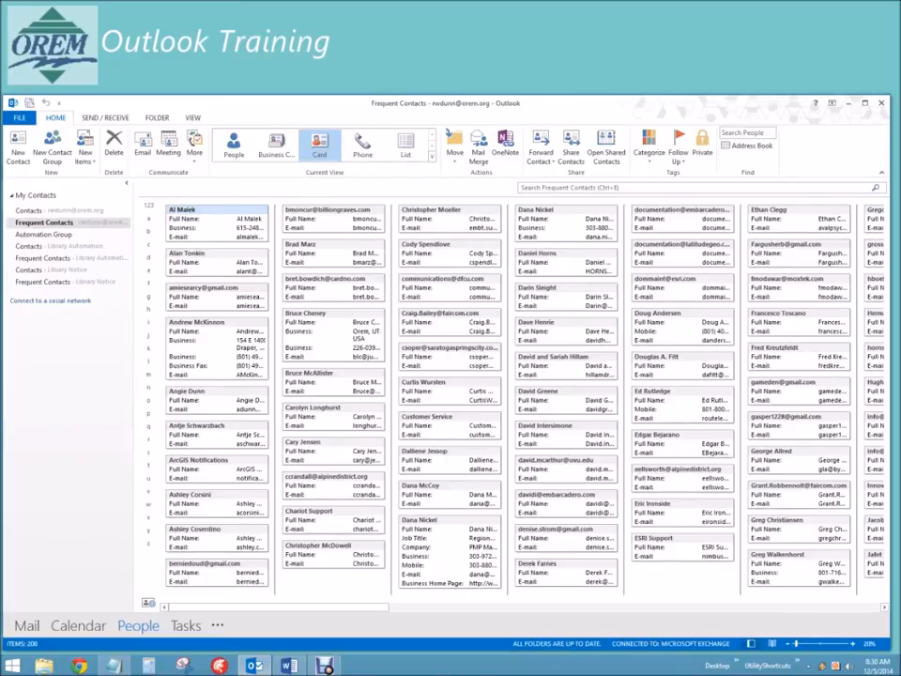
click(665, 100)
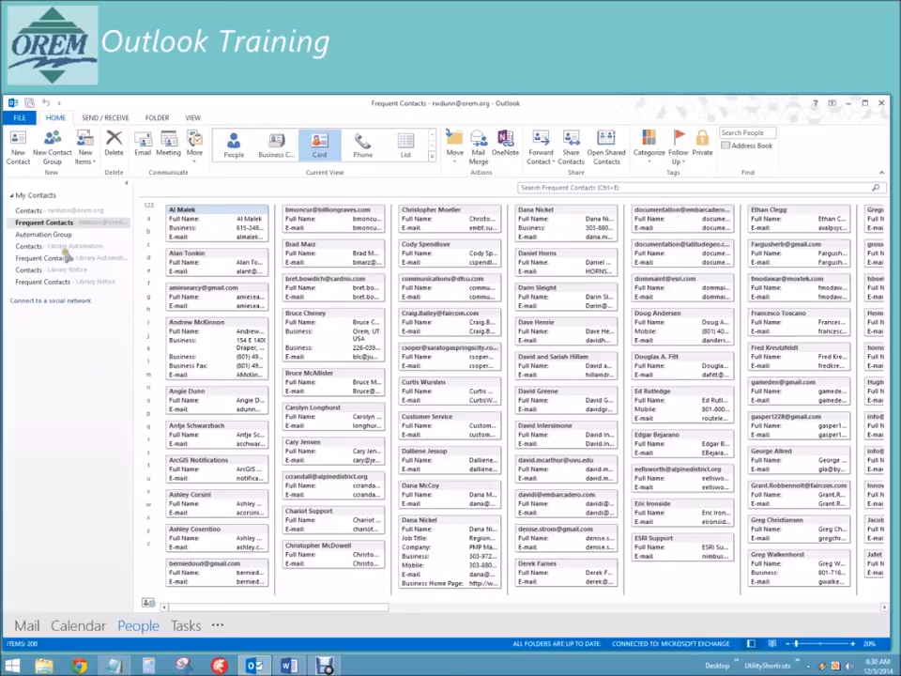
- Create a new contact group in the main Contacts folder and name it Study Group
click(56, 212)
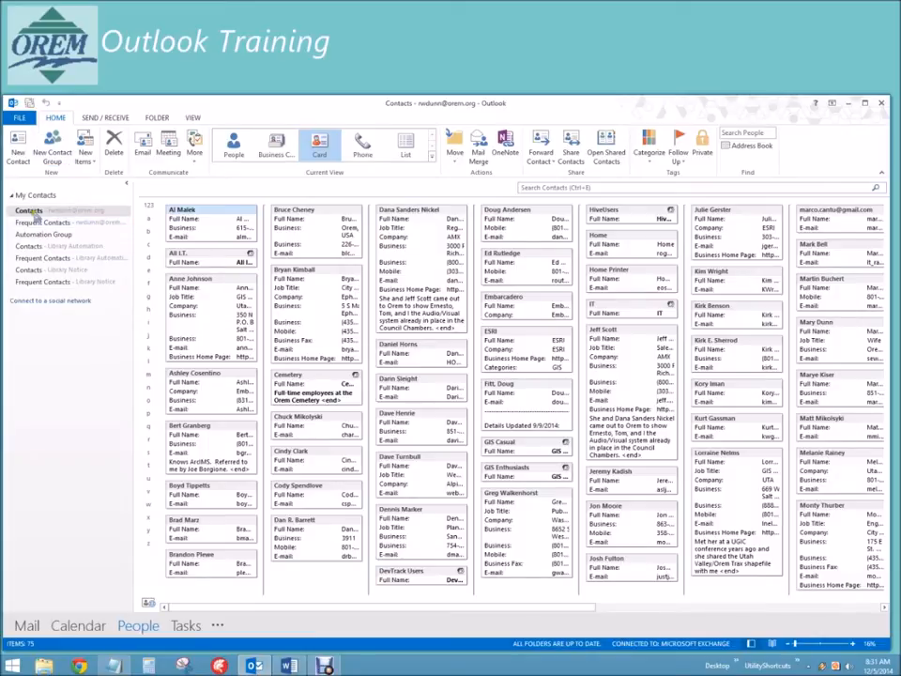
click(82, 159)
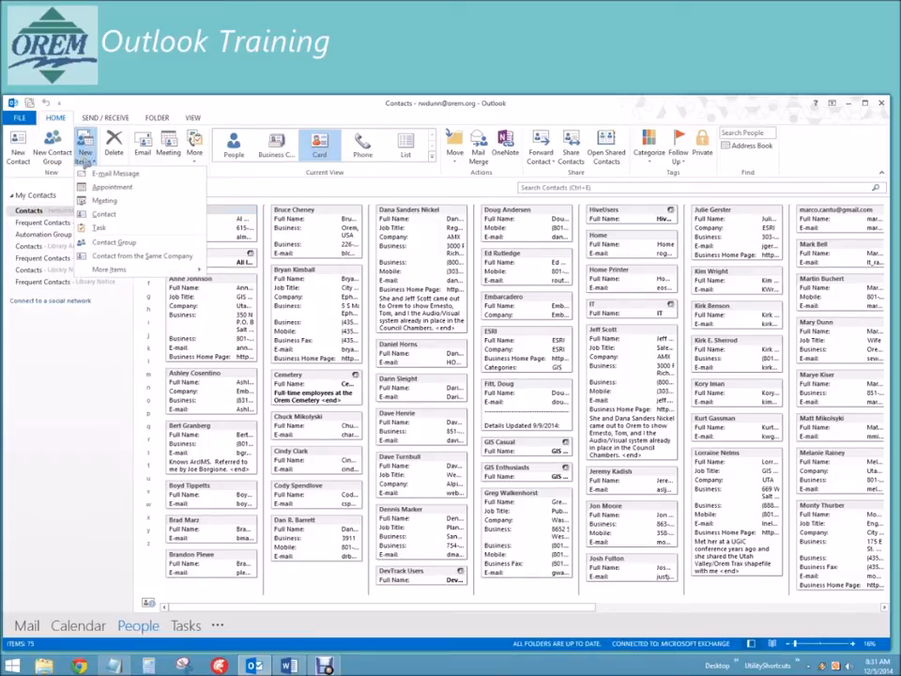
click(128, 243)
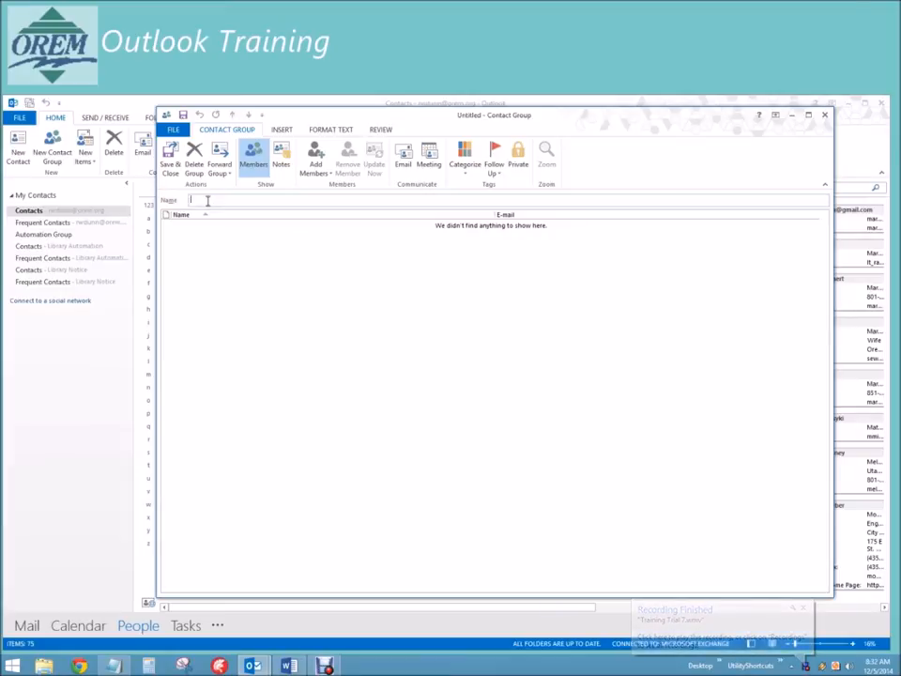
text(Game)
text(s)
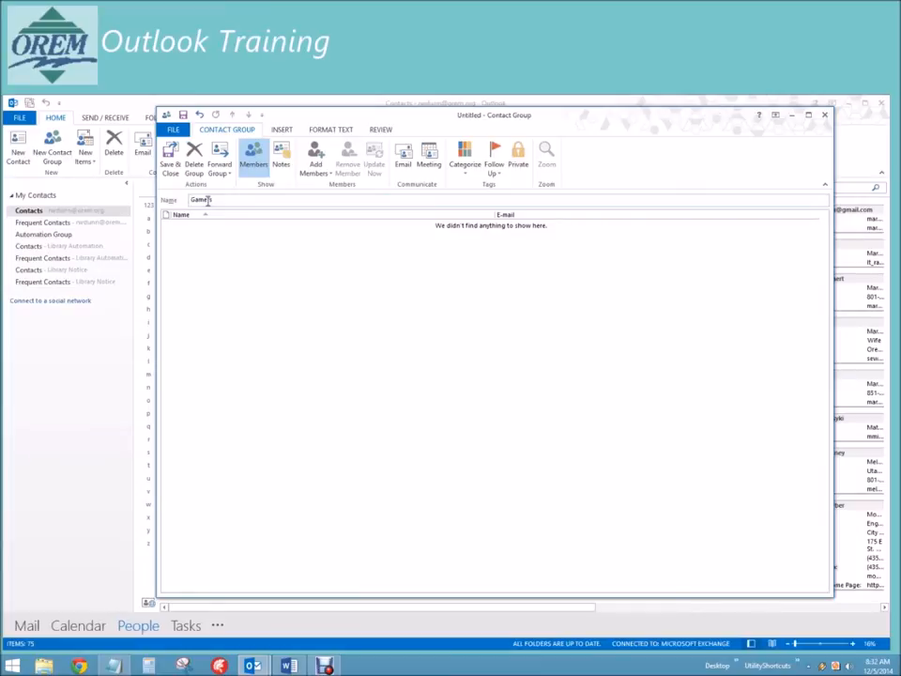
drag(216, 200, 184, 192)
text(Study Group)
click(317, 166)
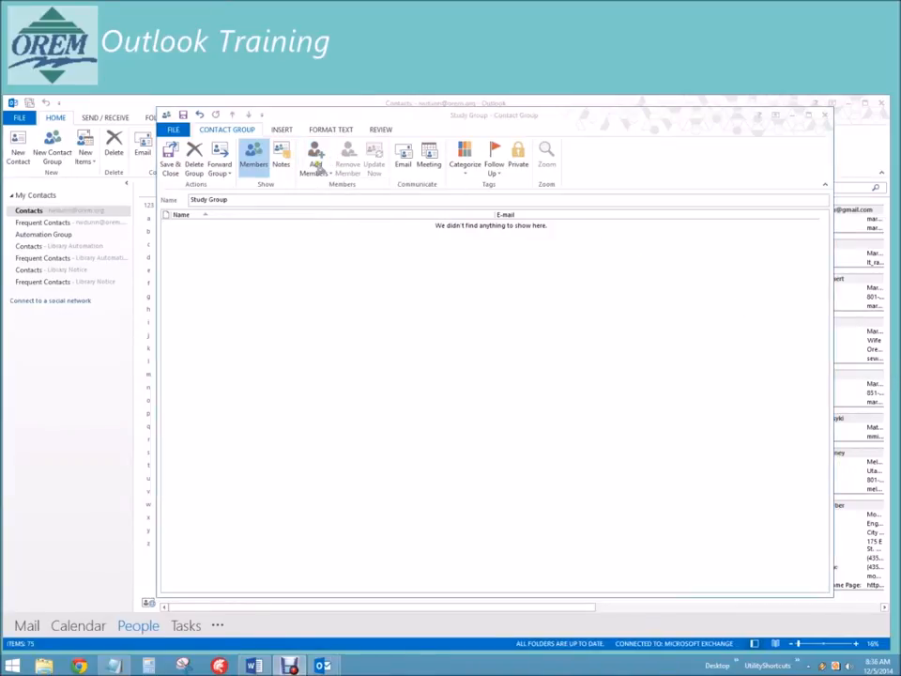
click(318, 167)
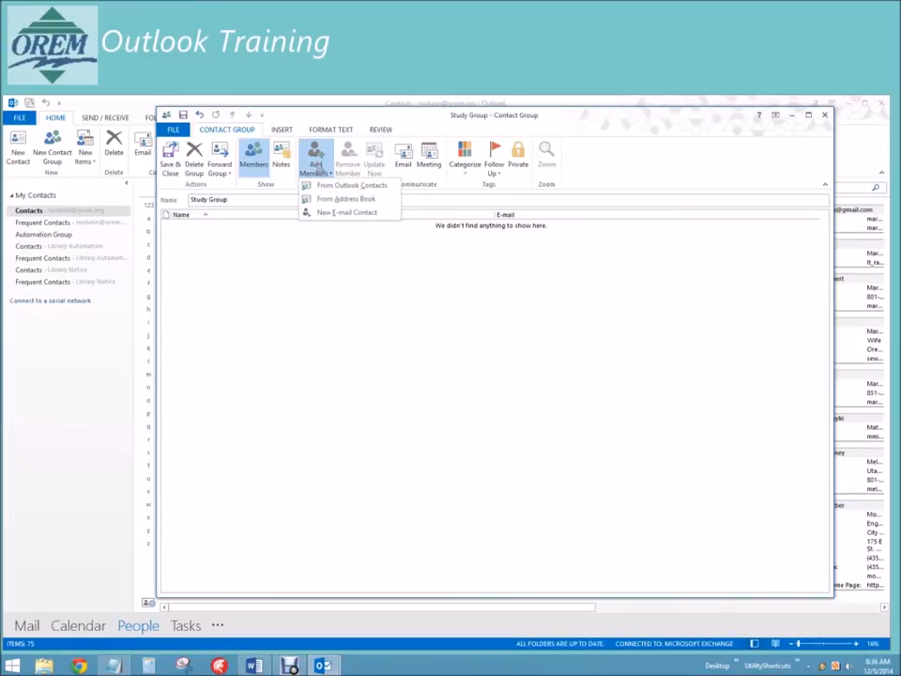
click(334, 186)
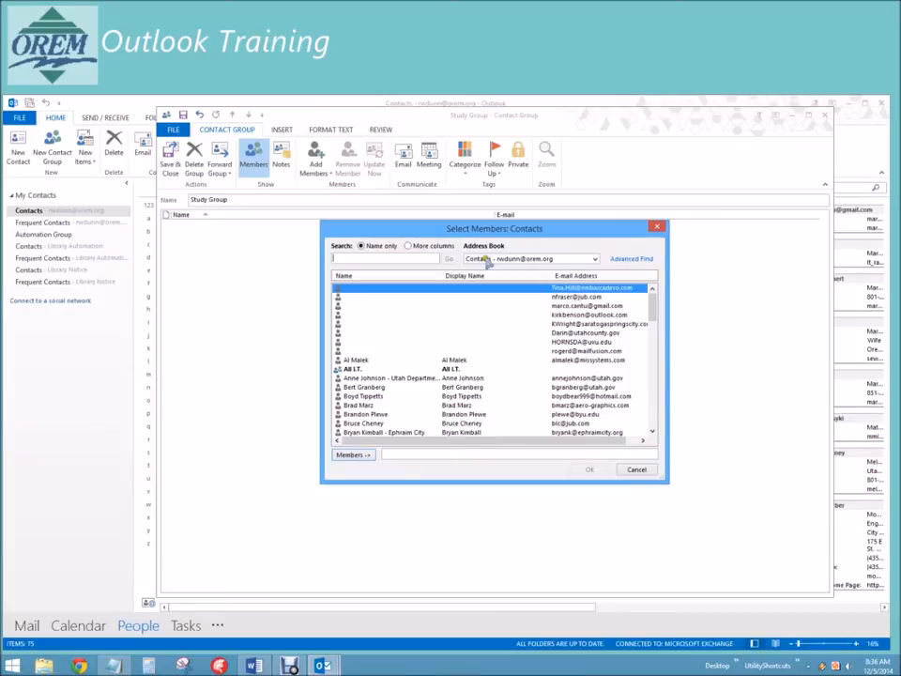
click(628, 219)
- Start adding members to Study Group from the Address Book and switch the address list to Contacts
click(315, 167)
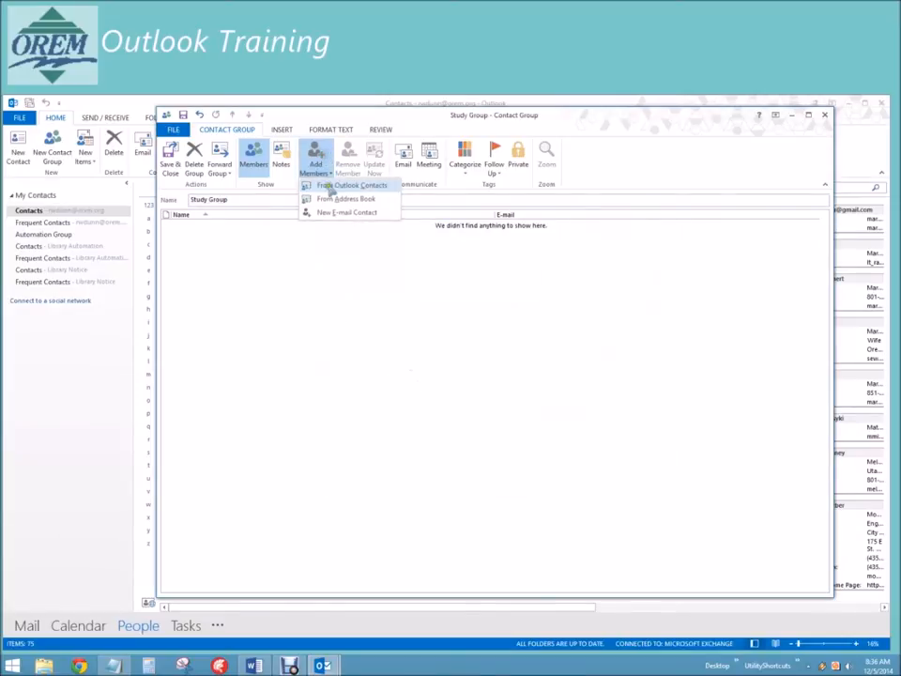
click(336, 200)
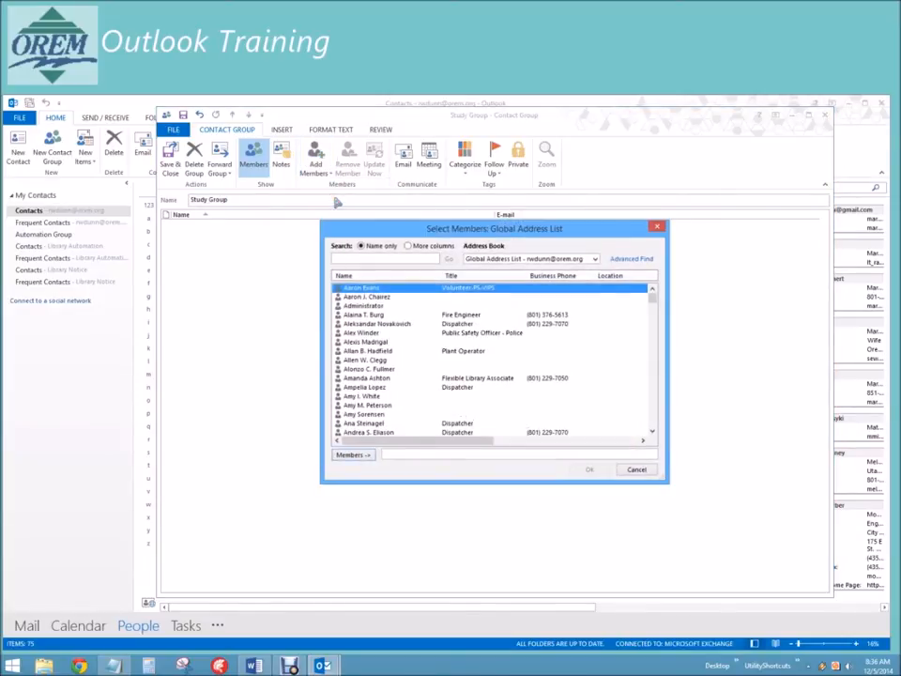
click(490, 260)
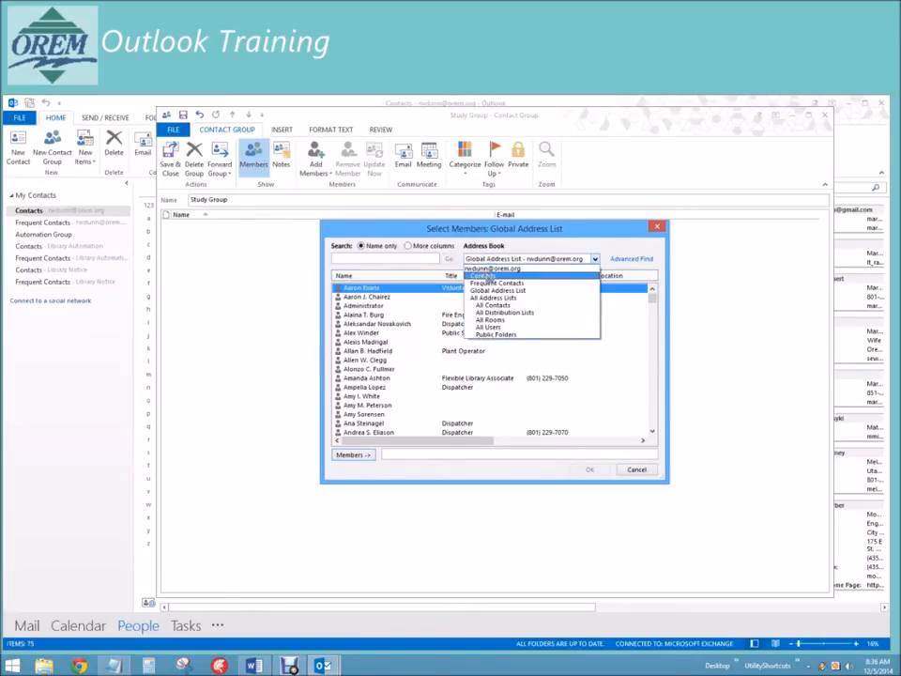
click(596, 259)
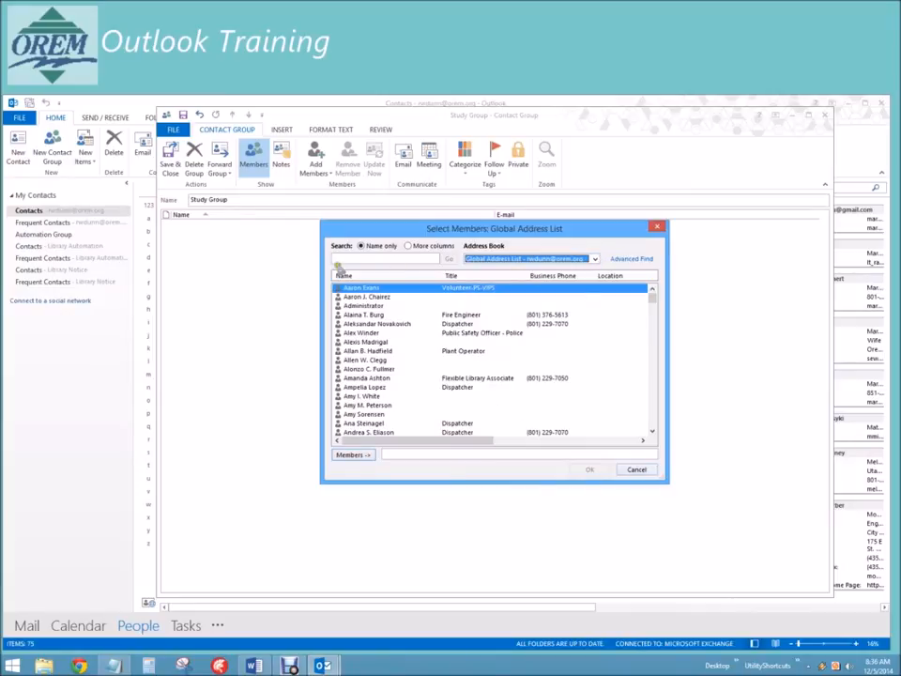
click(498, 259)
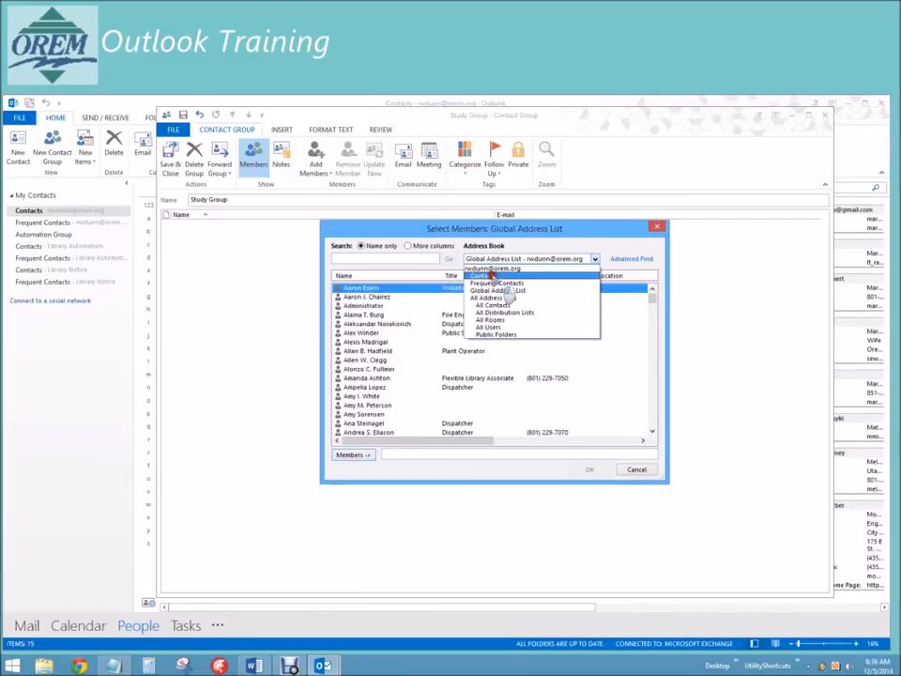
click(484, 275)
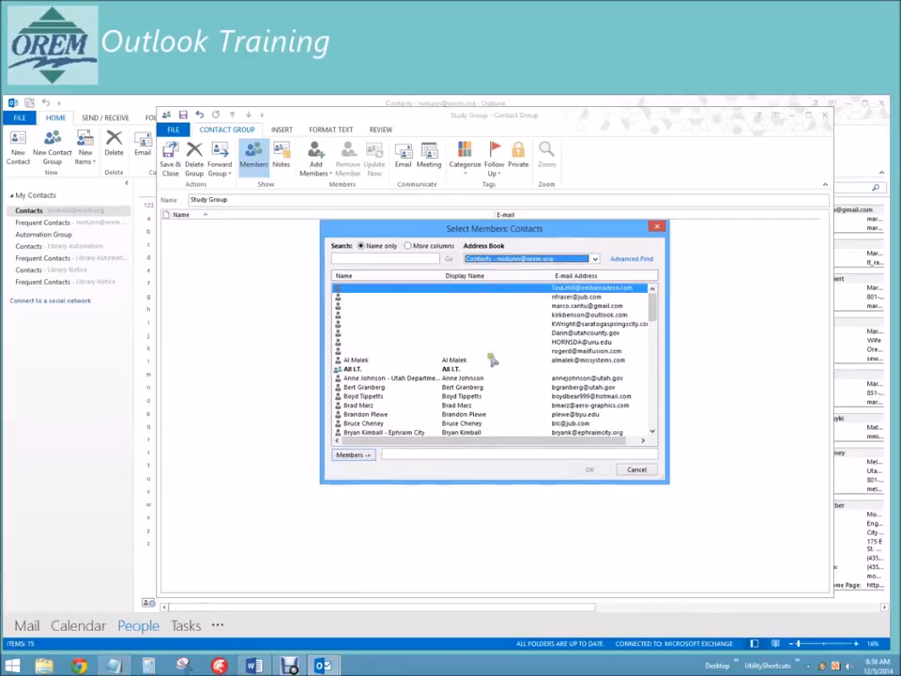
- Pick six individual contacts from the Contacts address list and add them as members of Study Group
click(574, 343)
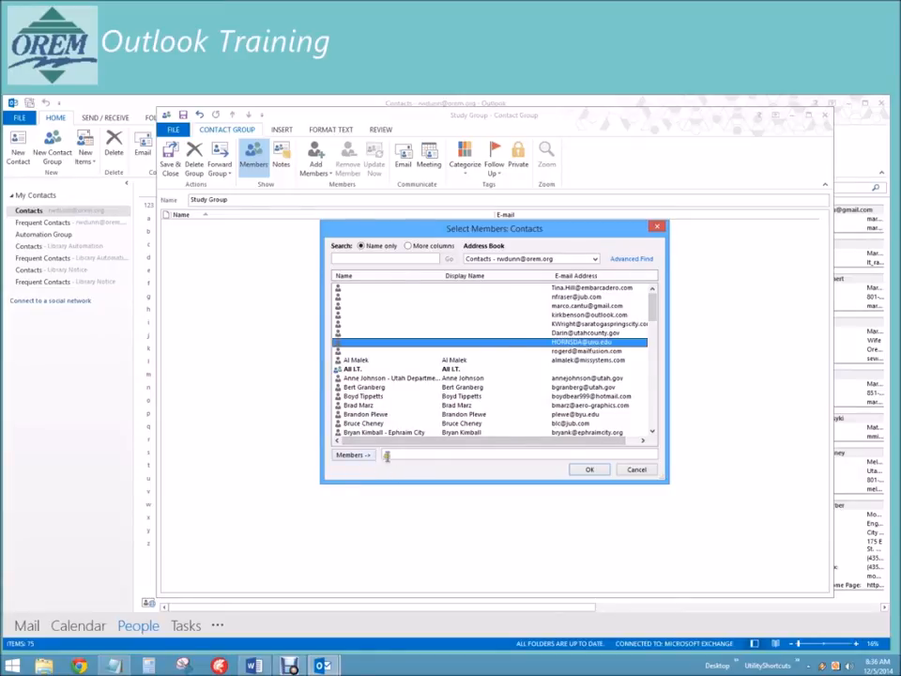
drag(647, 312, 649, 345)
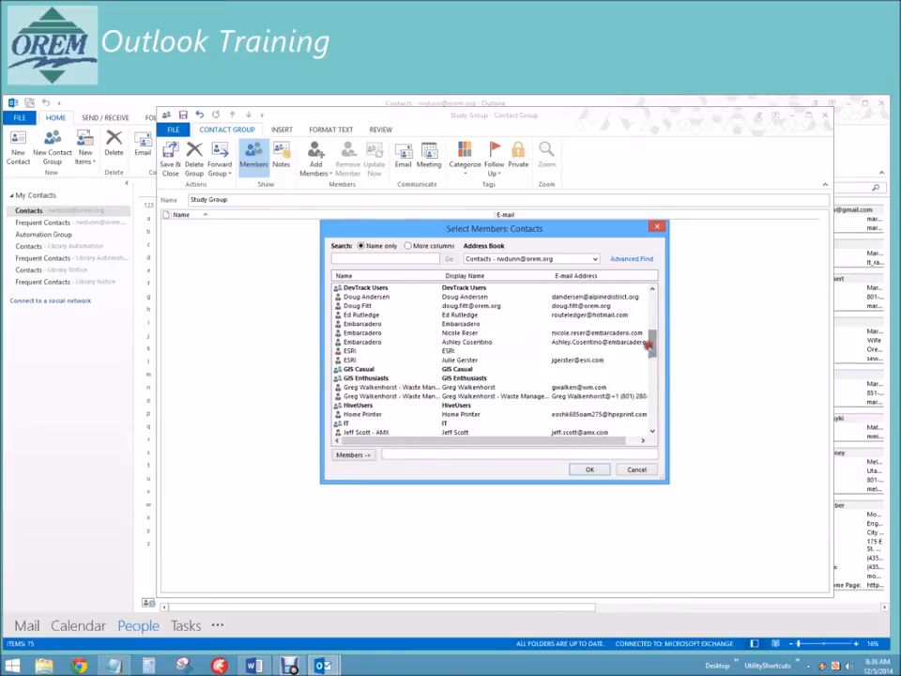
double_click(399, 342)
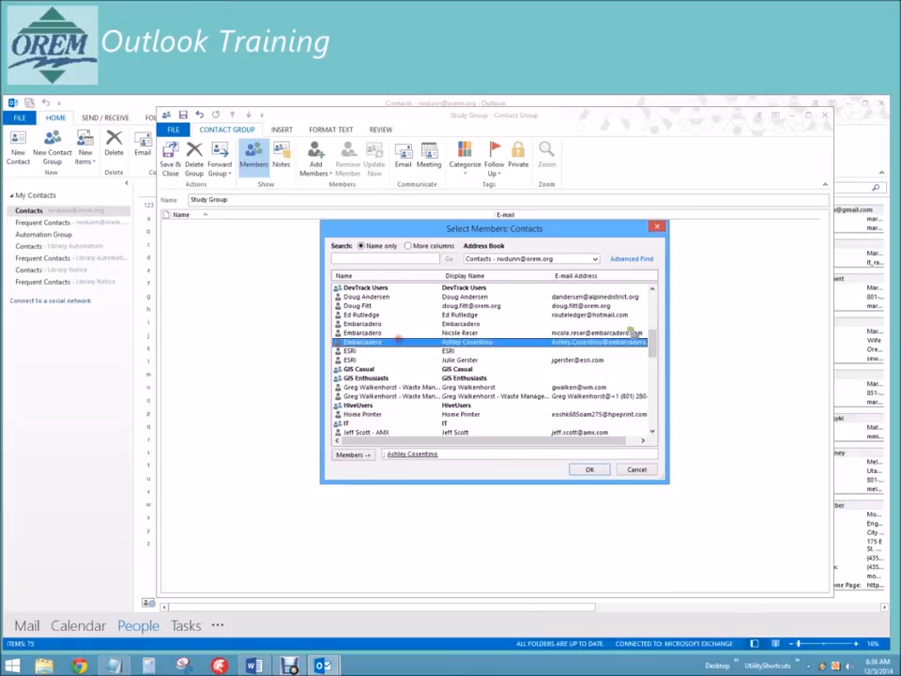
drag(651, 355, 650, 368)
click(378, 395)
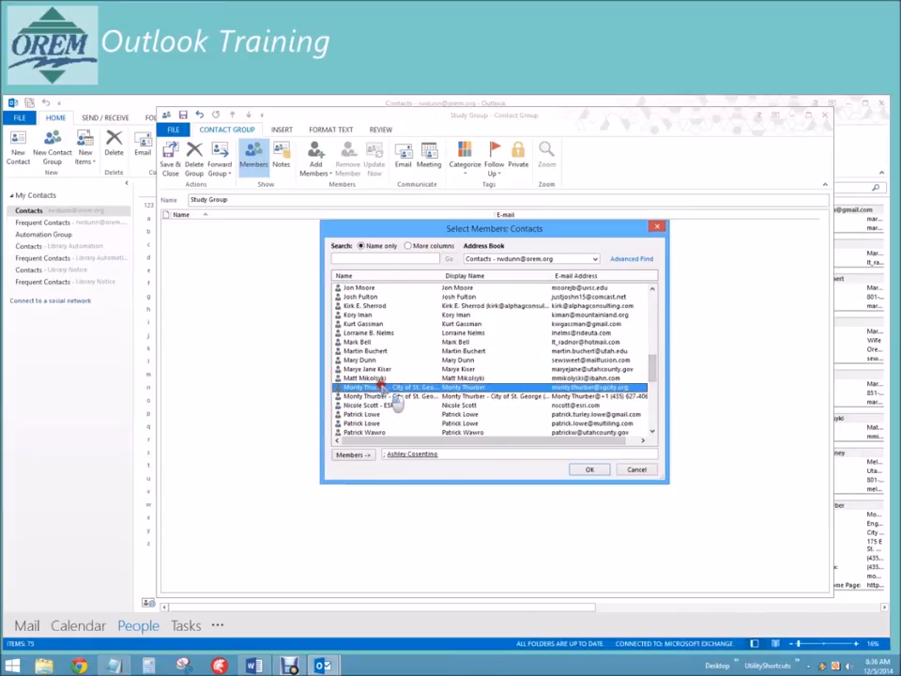
double_click(376, 333)
double_click(392, 405)
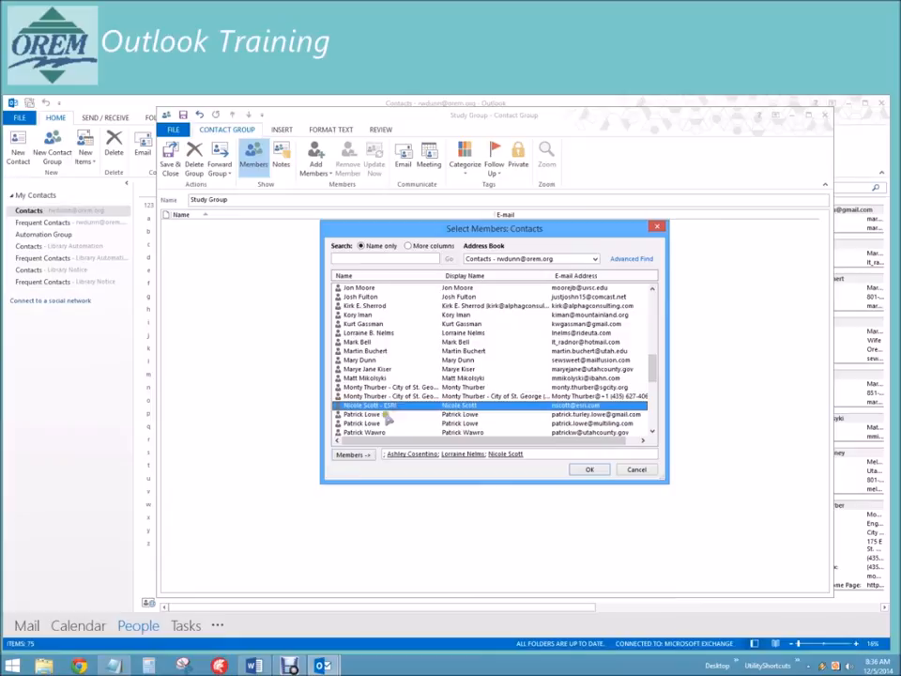
double_click(381, 415)
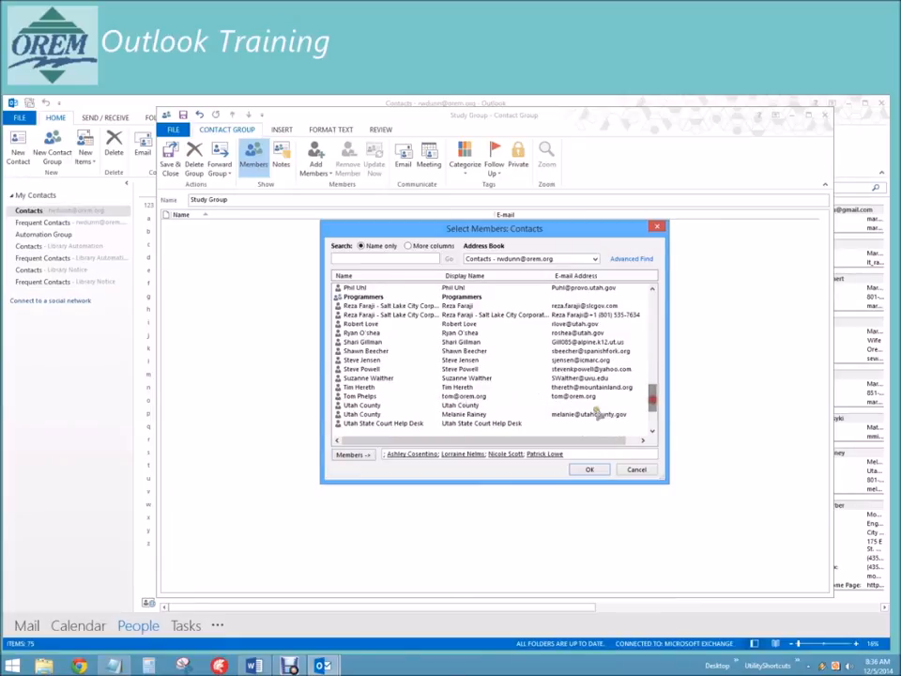
scroll(375, 413, down, 5)
double_click(366, 396)
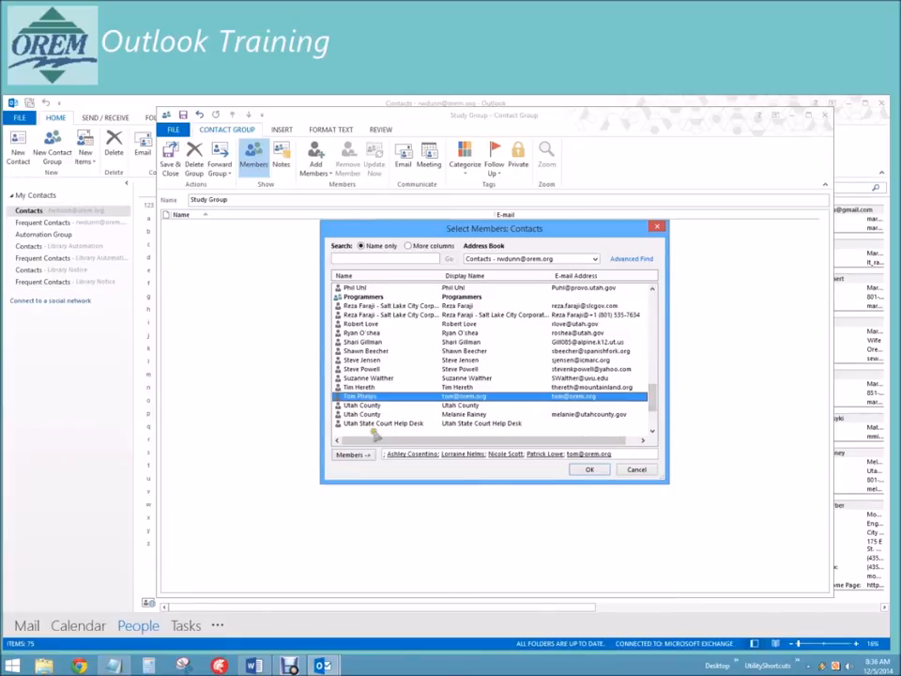
click(591, 469)
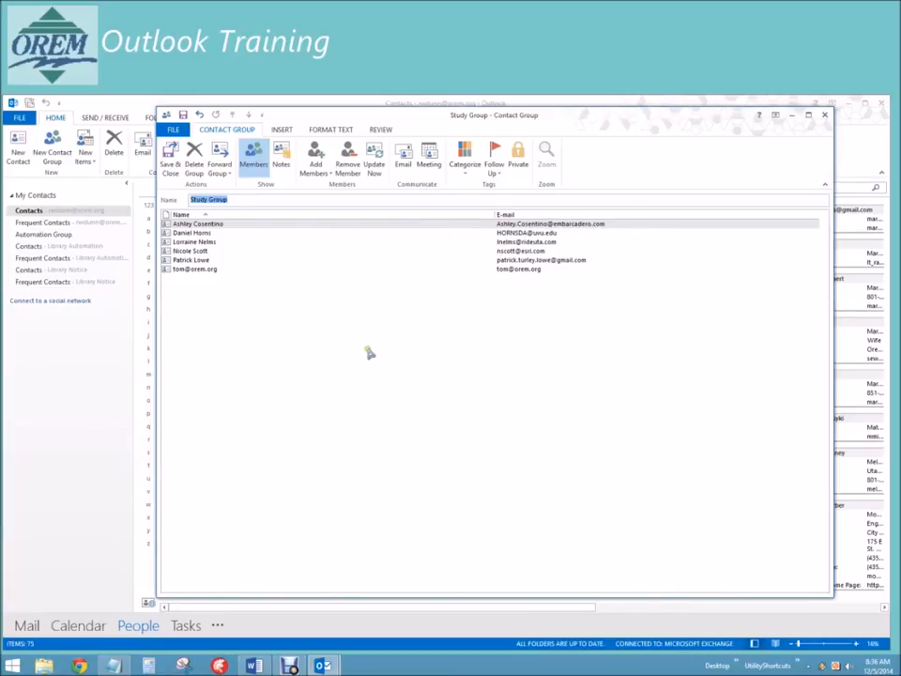
- Go through the individual entries in the Study Group member list
click(204, 231)
click(208, 241)
click(211, 251)
click(209, 259)
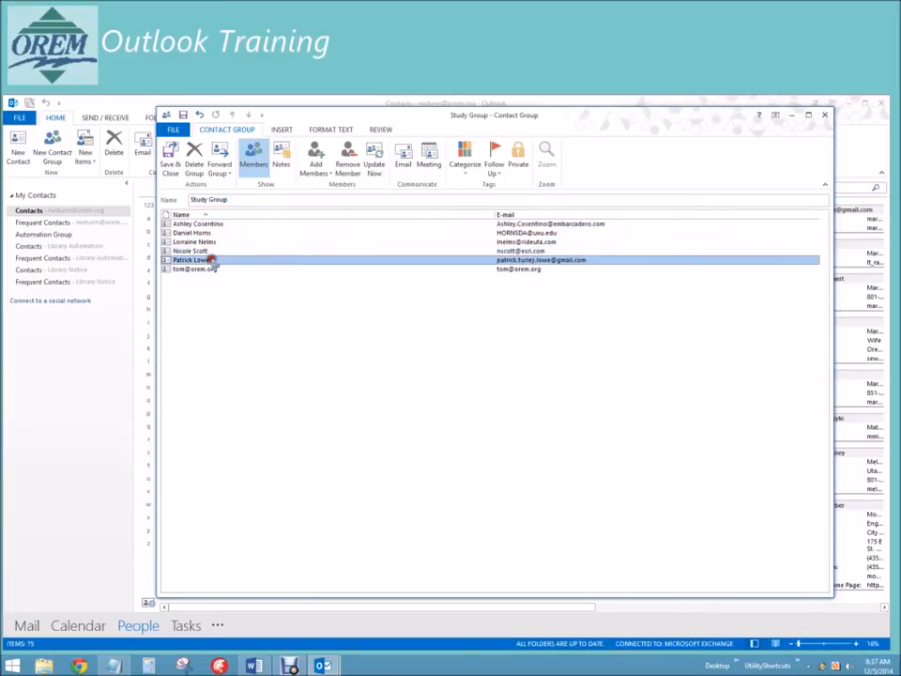
- Check the contact record behind the last Study Group member and close the contact group without saving its changes
click(212, 268)
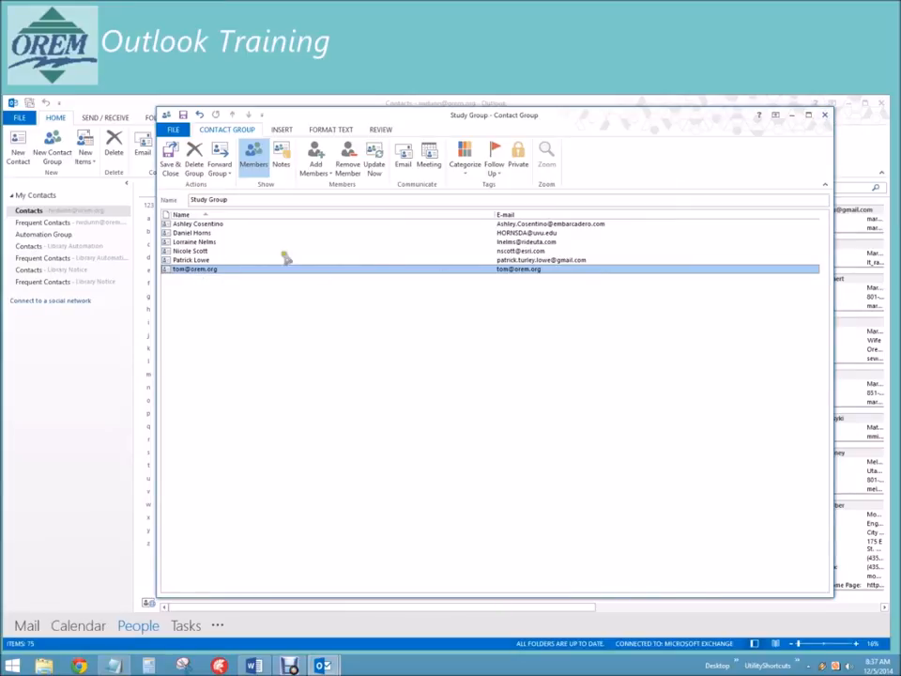
double_click(196, 269)
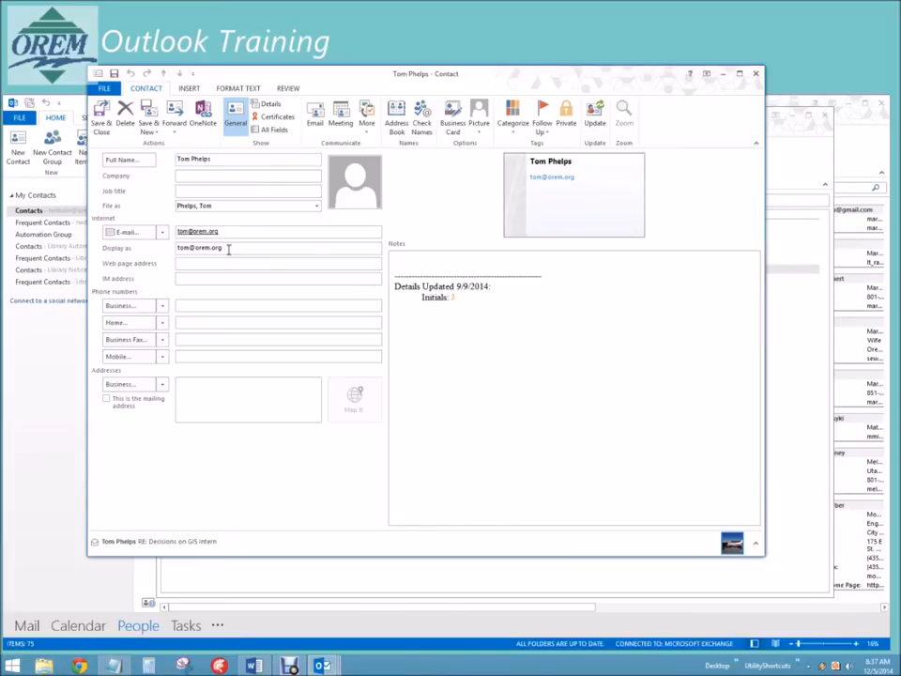
click(757, 73)
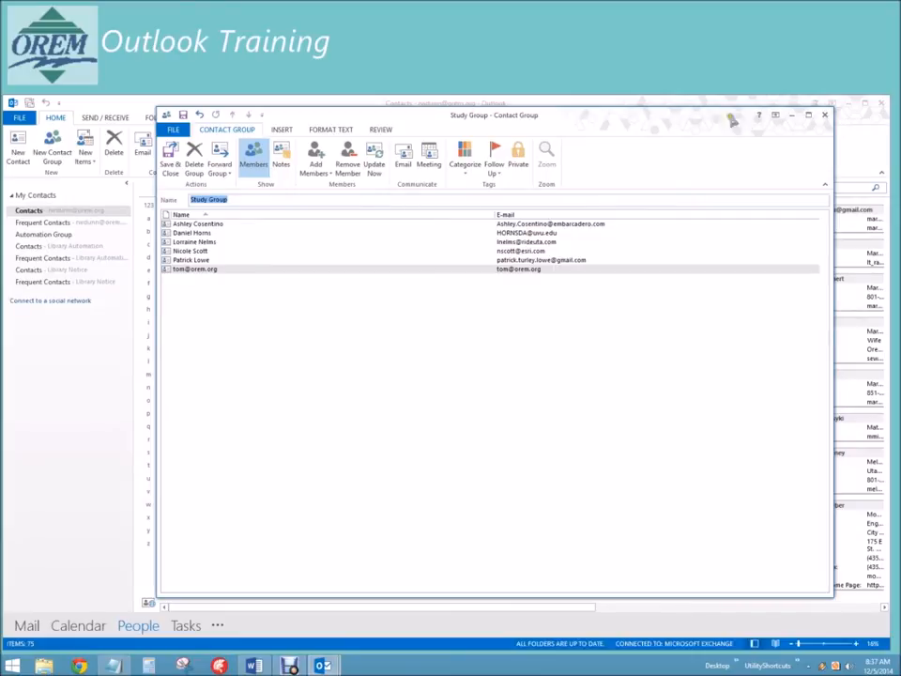
click(824, 114)
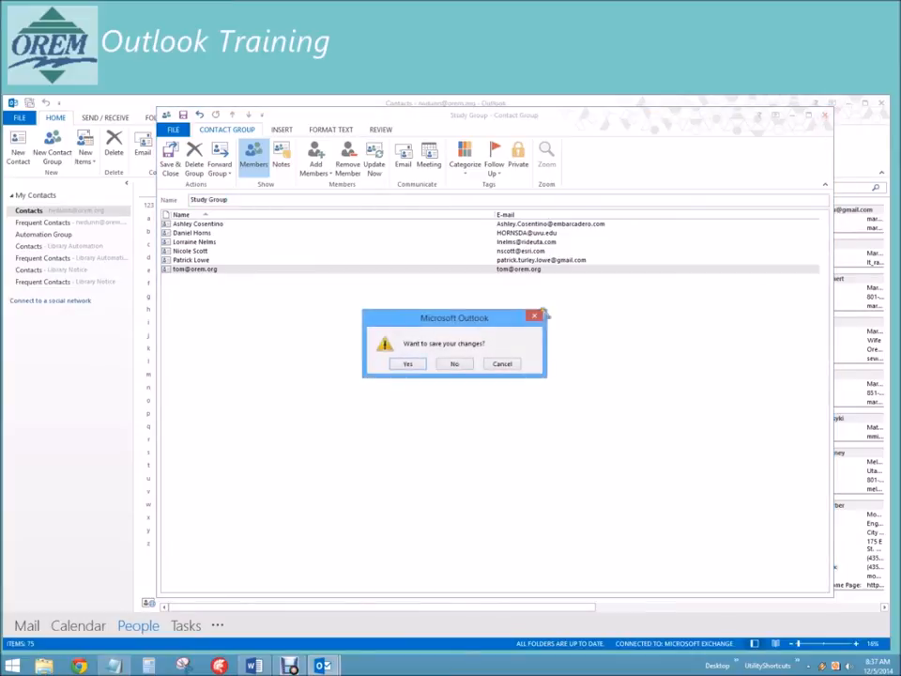
click(454, 364)
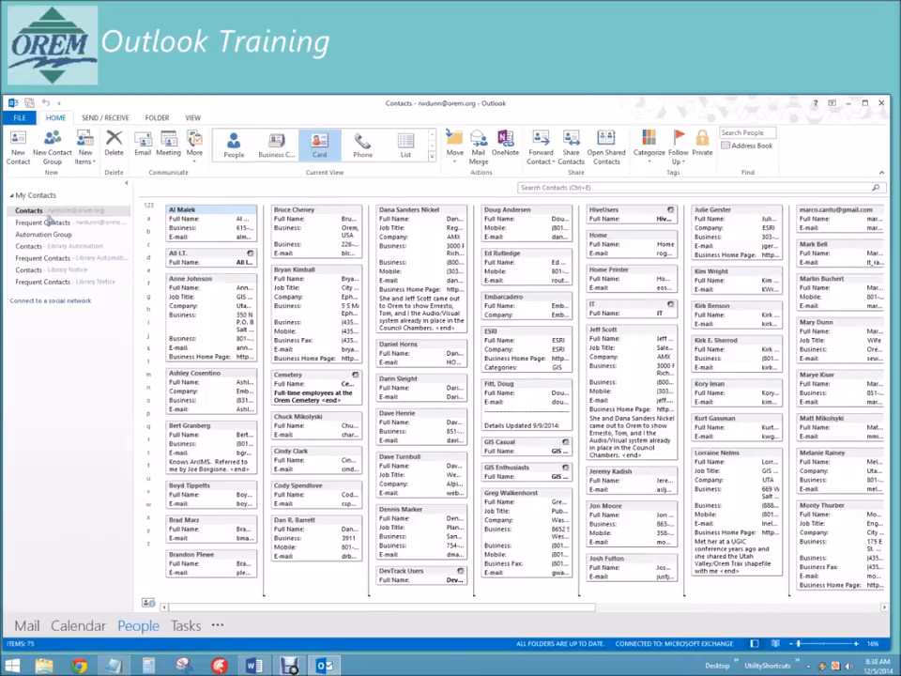
- Create a contact items folder named GIS and place it directly below the main Contacts folder in My Contacts
click(83, 143)
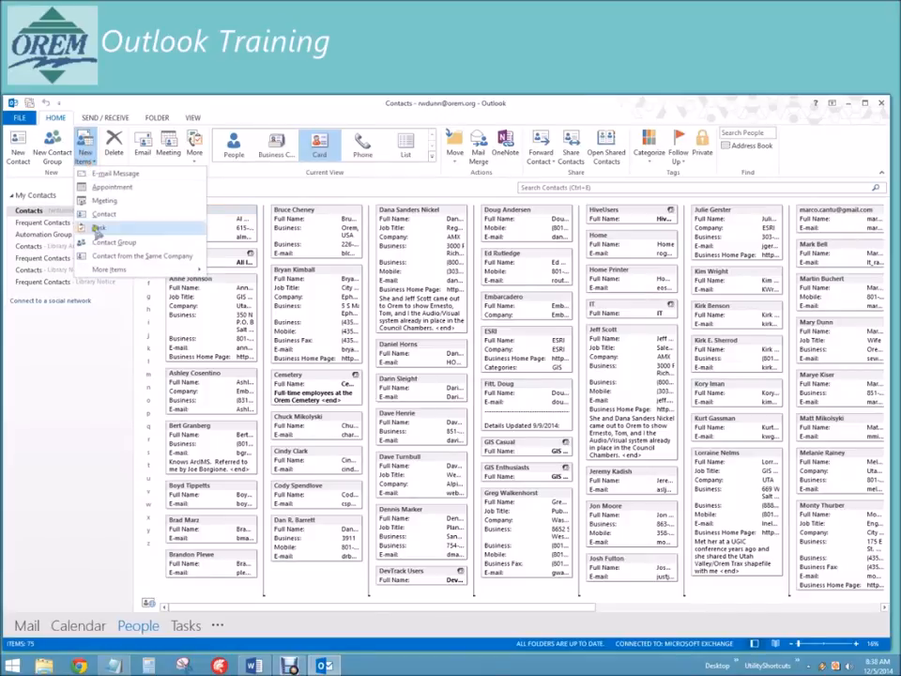
click(237, 102)
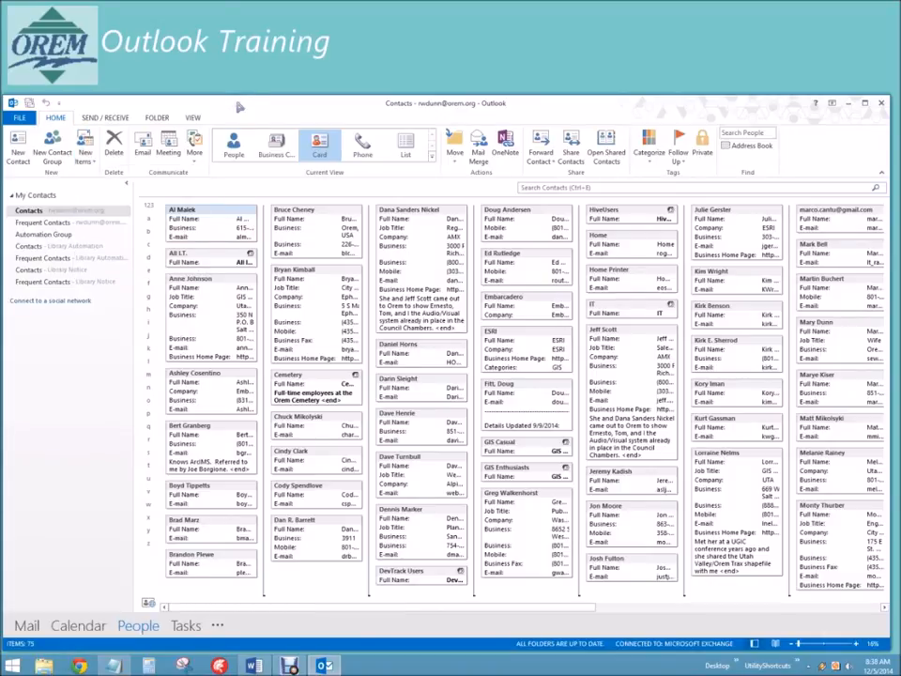
right_click(28, 214)
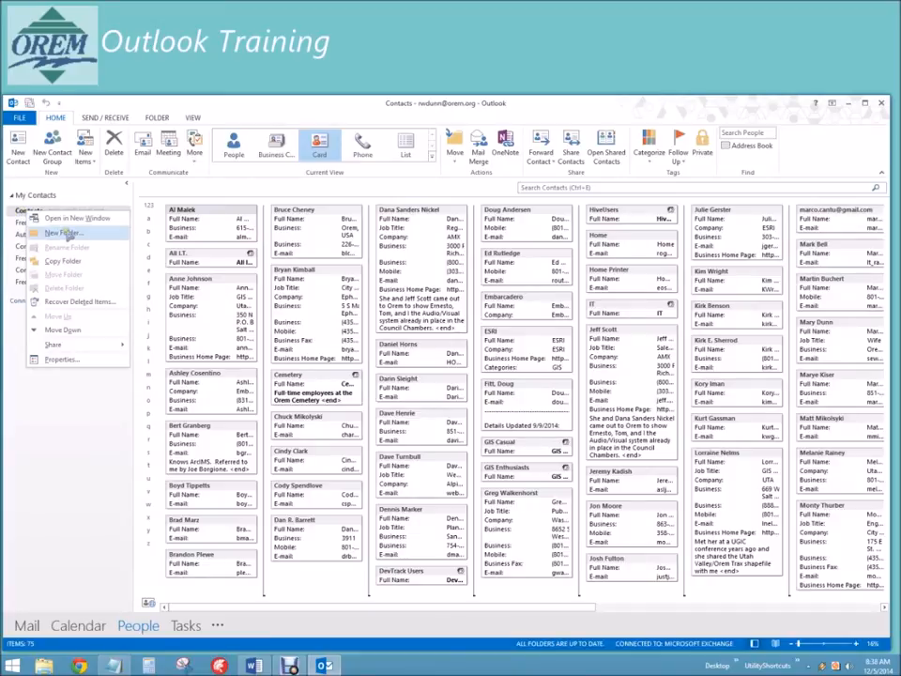
click(65, 233)
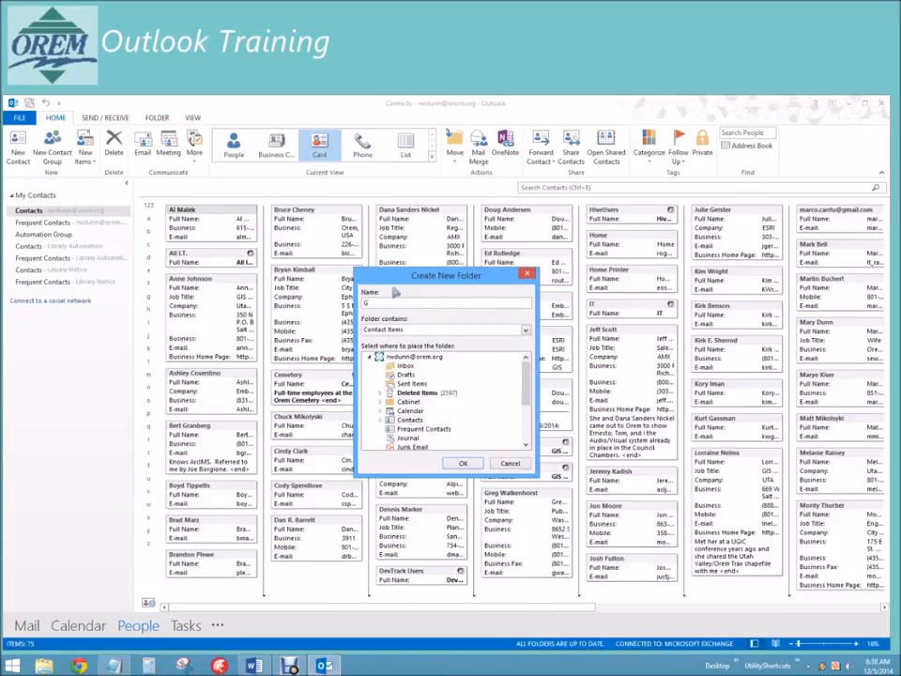
text(GIS)
click(462, 462)
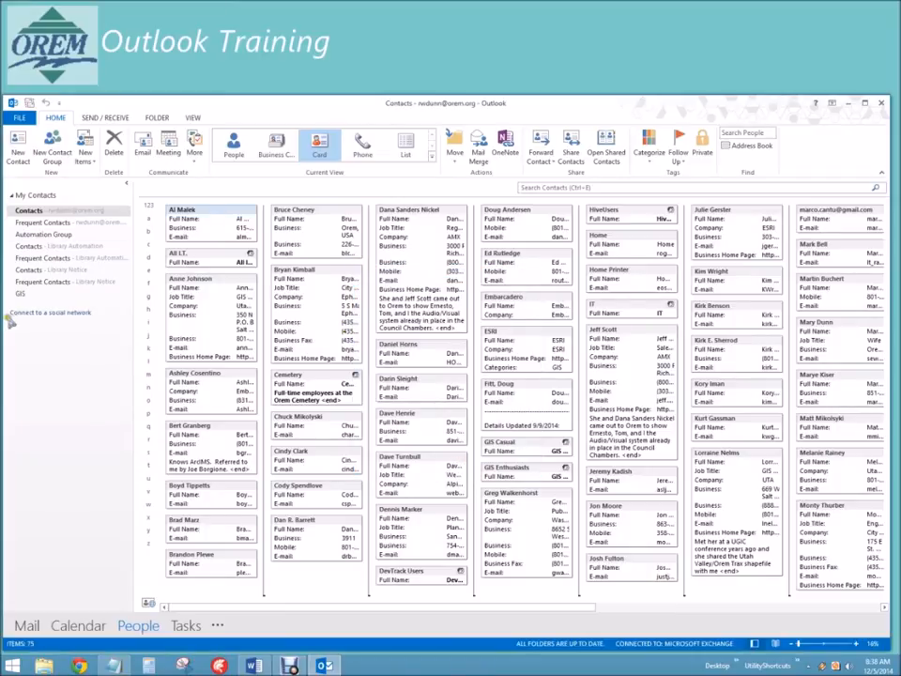
drag(23, 293, 34, 222)
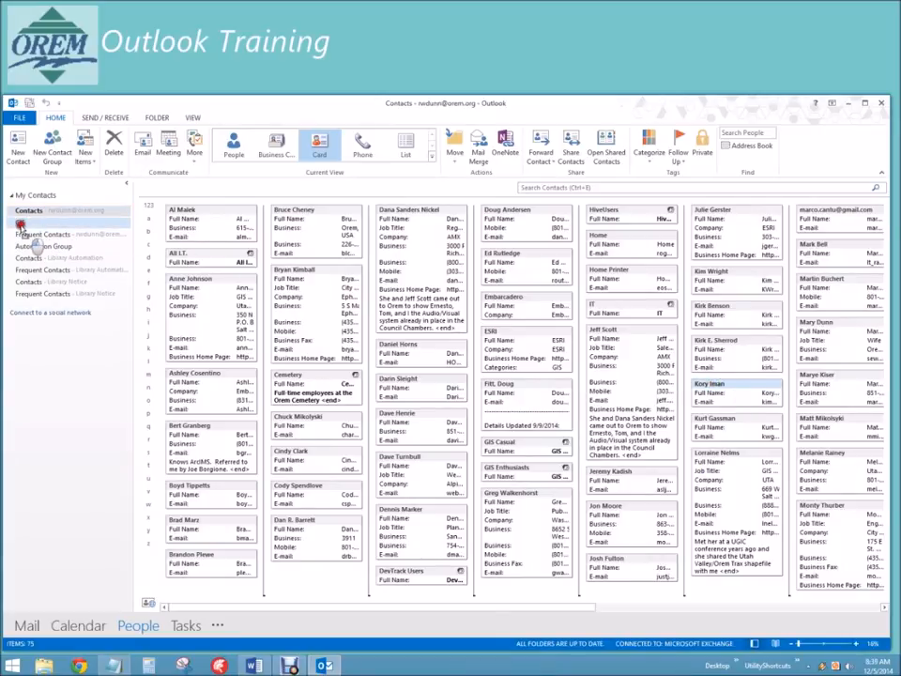
- Move two individual contacts from the main Contacts folder into the GIS folder and check the contents of GIS
drag(18, 223, 19, 223)
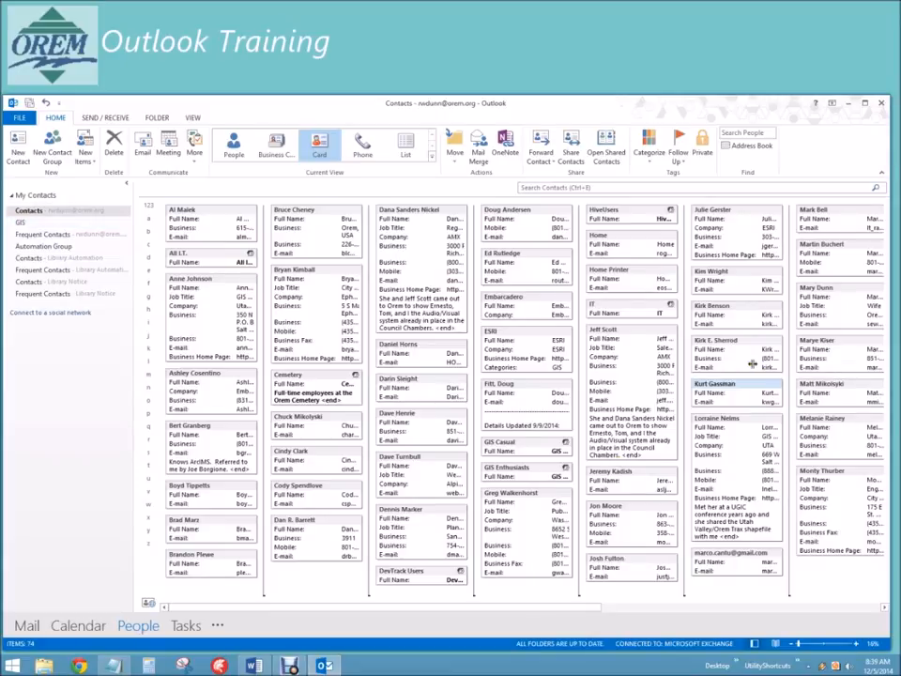
click(803, 342)
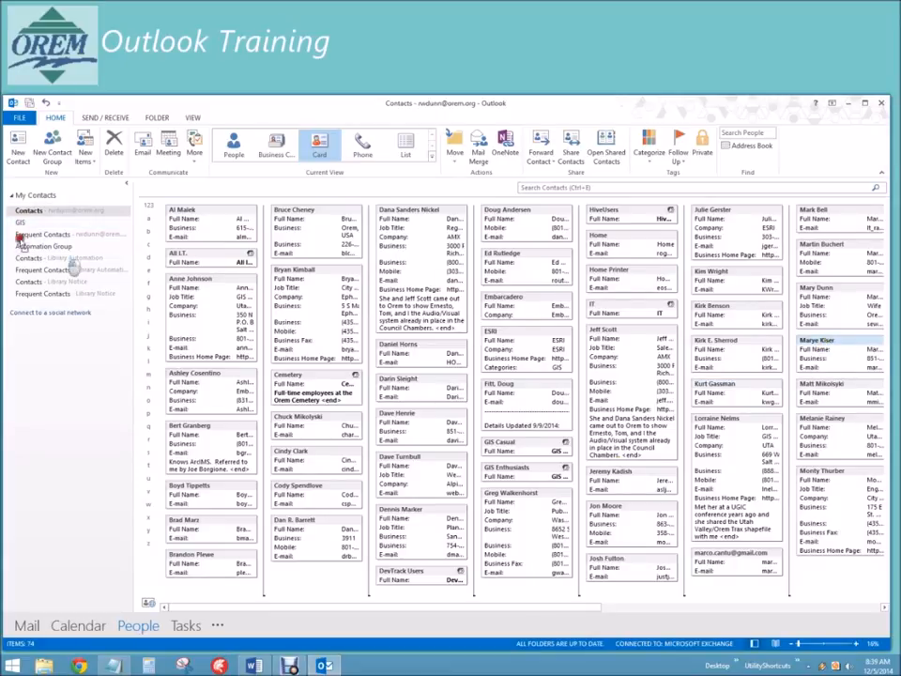
key(Delete)
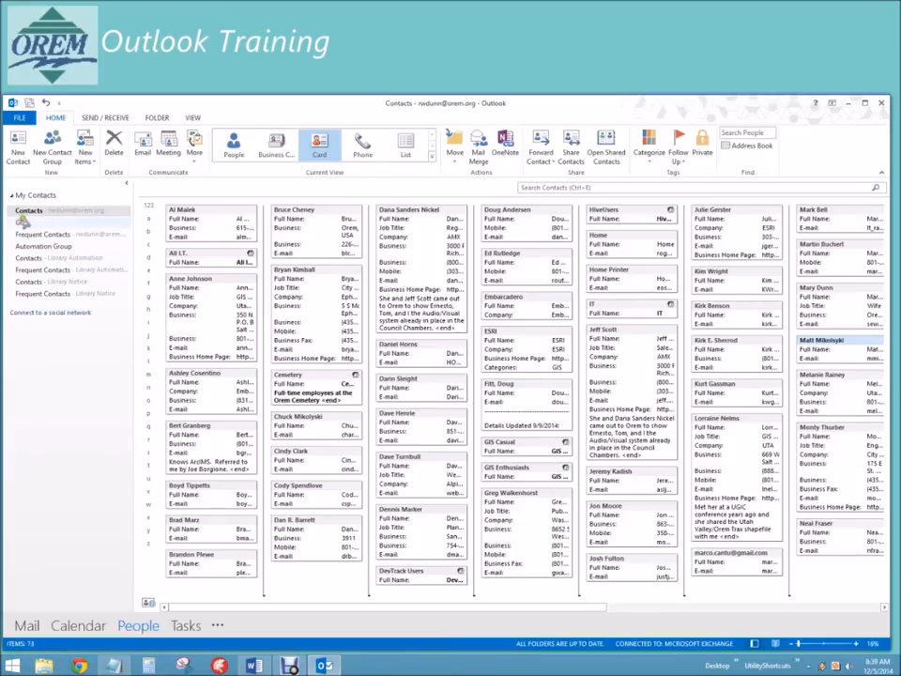
click(20, 222)
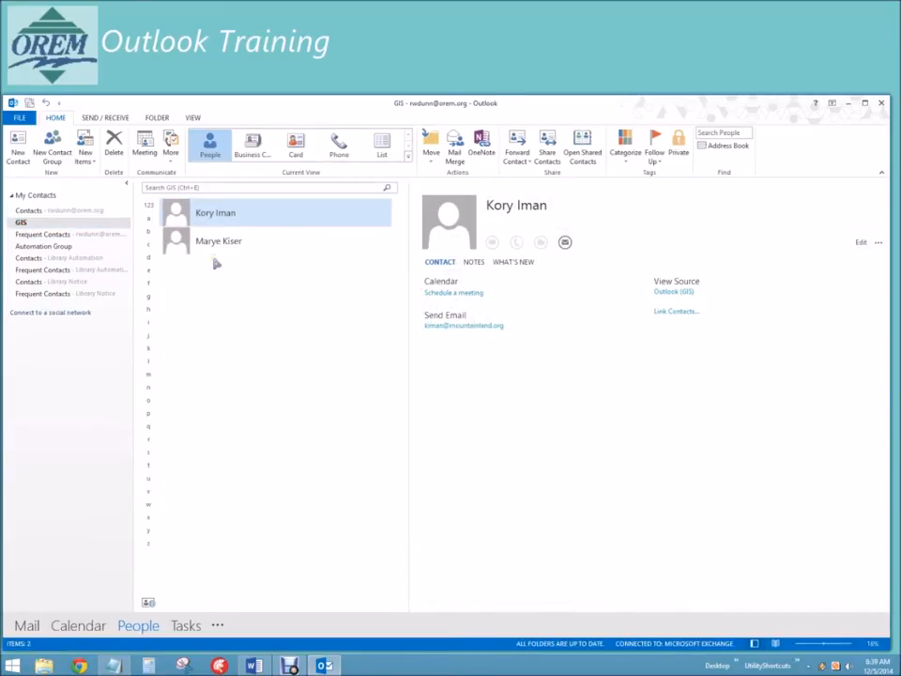
click(26, 211)
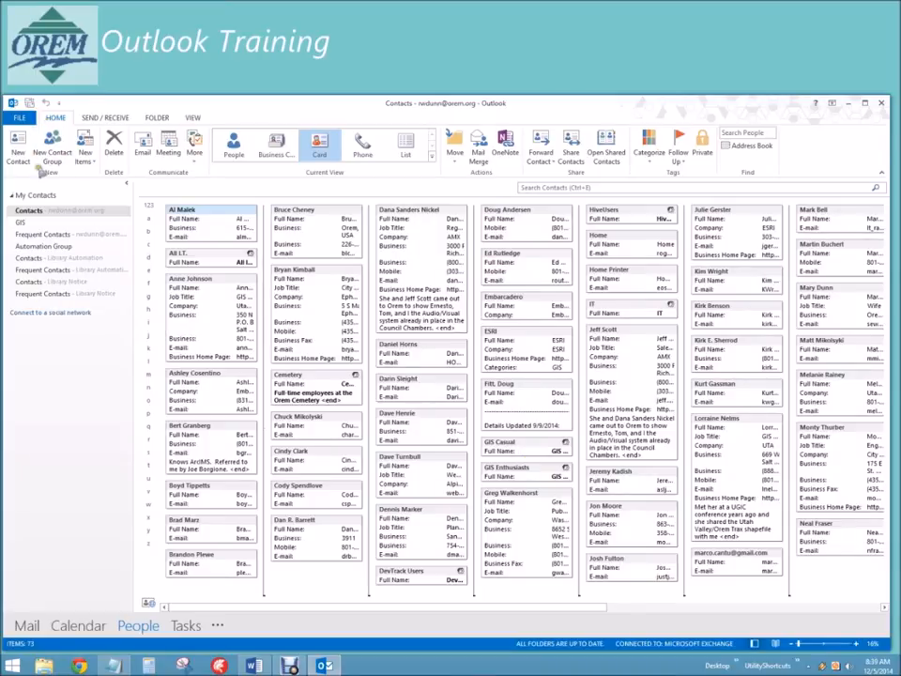
- Start a new e-mail message with GIS as the recipient and run Check Names on it
click(85, 157)
click(111, 172)
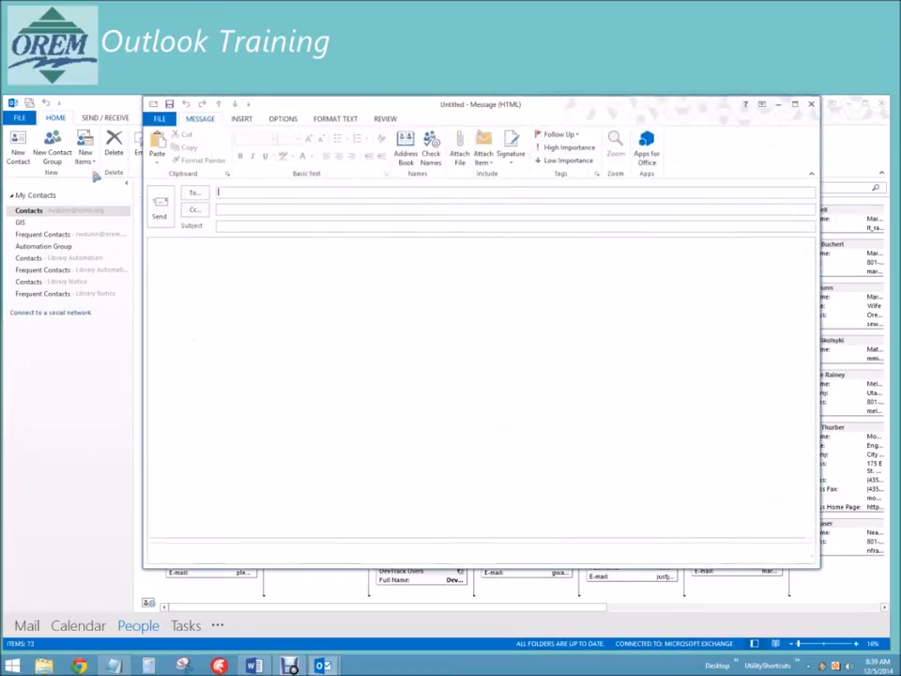
text(GIS)
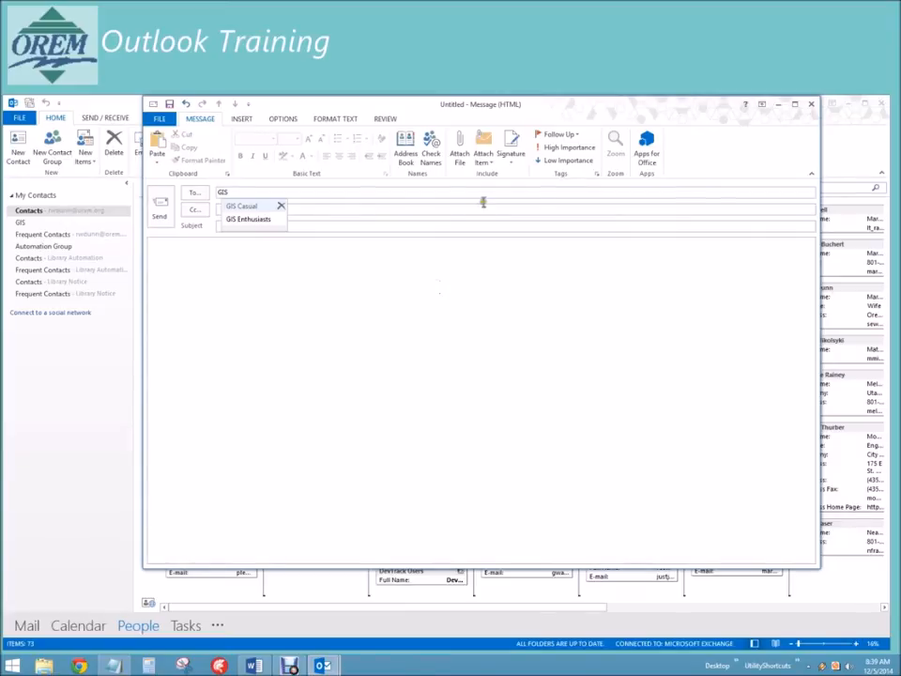
click(431, 143)
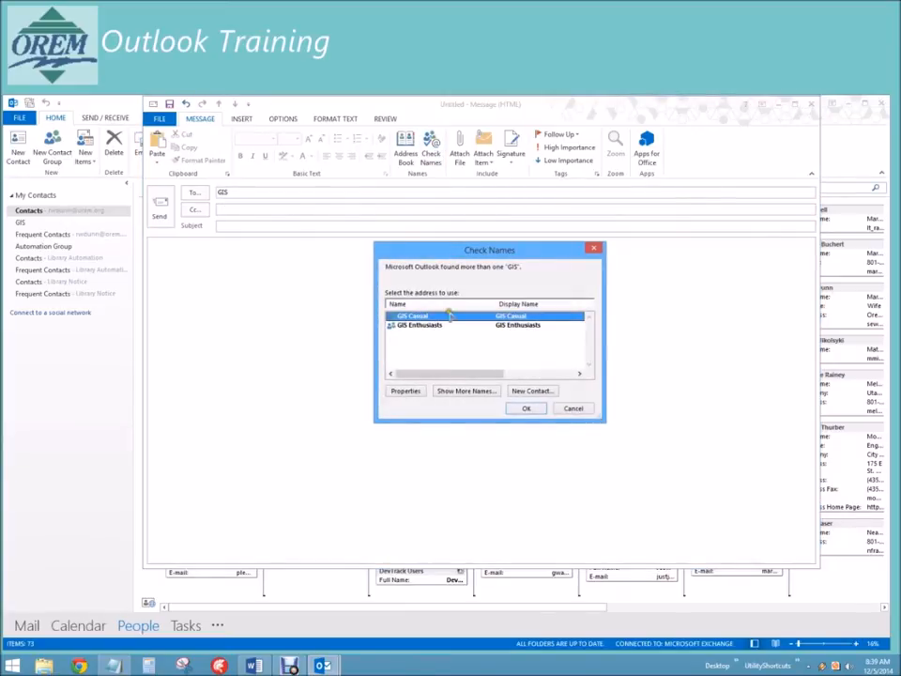
- Show more names for the GIS recipient and switch the Address Book from Contacts to the GIS folder
click(476, 392)
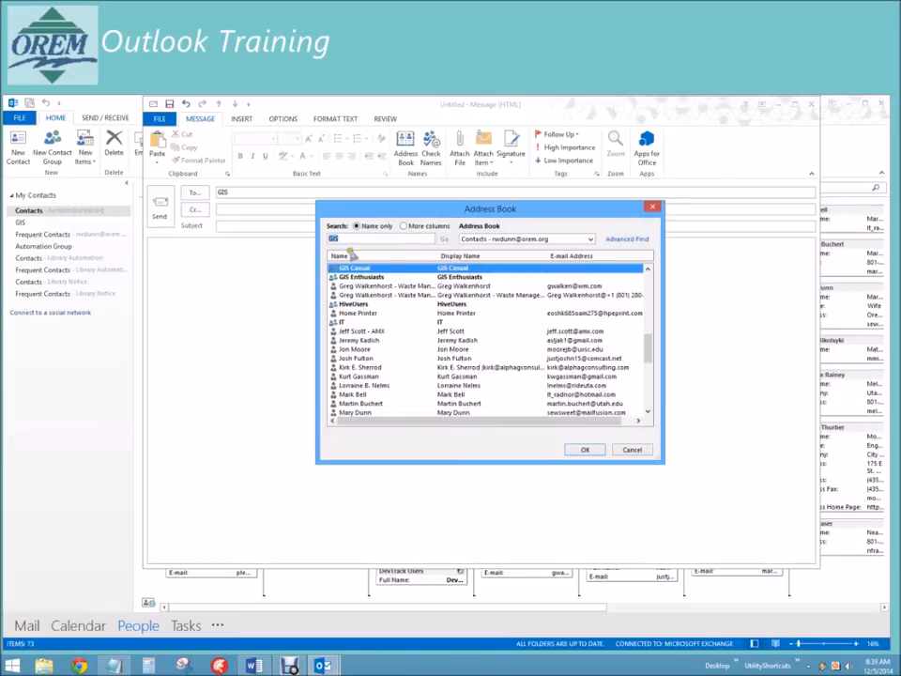
click(646, 268)
click(646, 268)
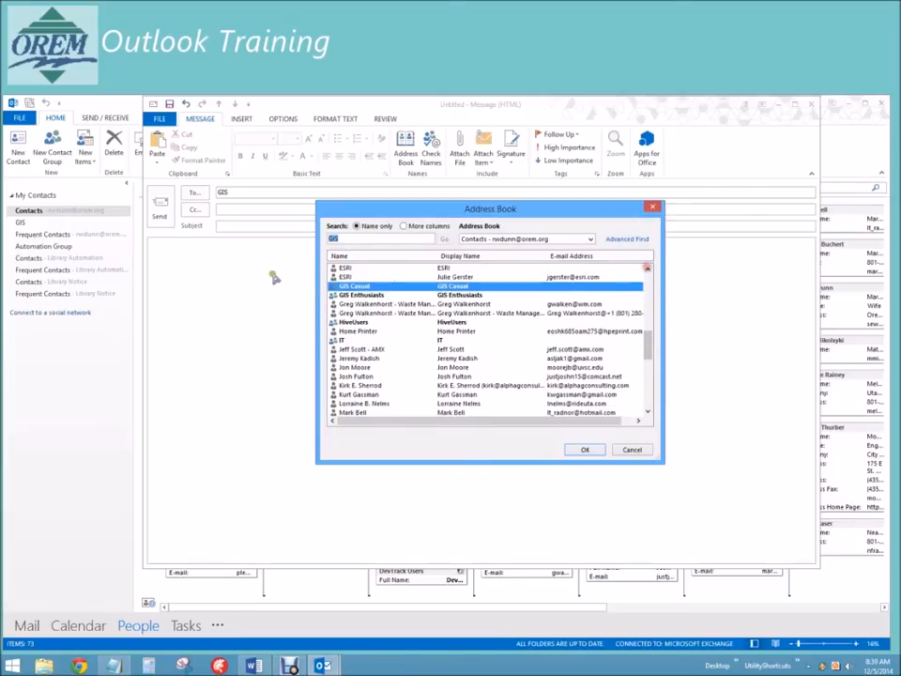
click(511, 240)
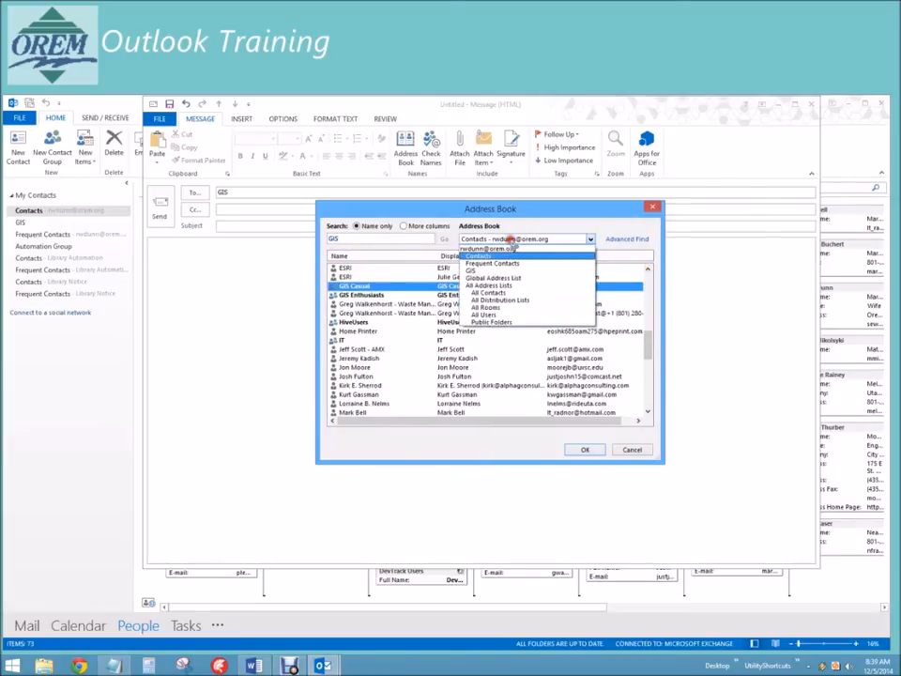
click(468, 271)
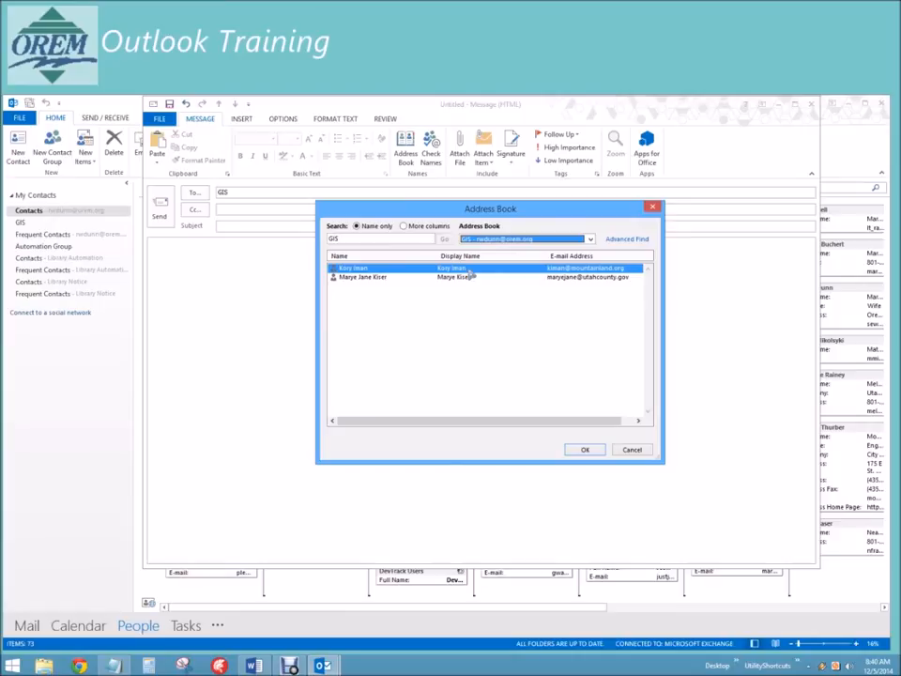
- Cancel the address selection and discard the GIS message without saving it
click(631, 450)
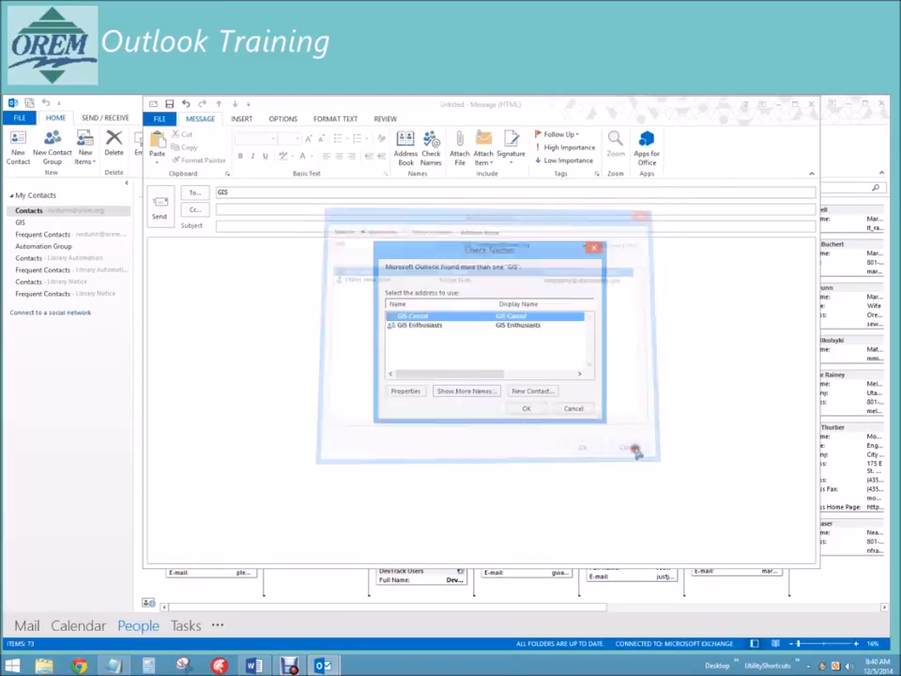
click(575, 408)
click(811, 103)
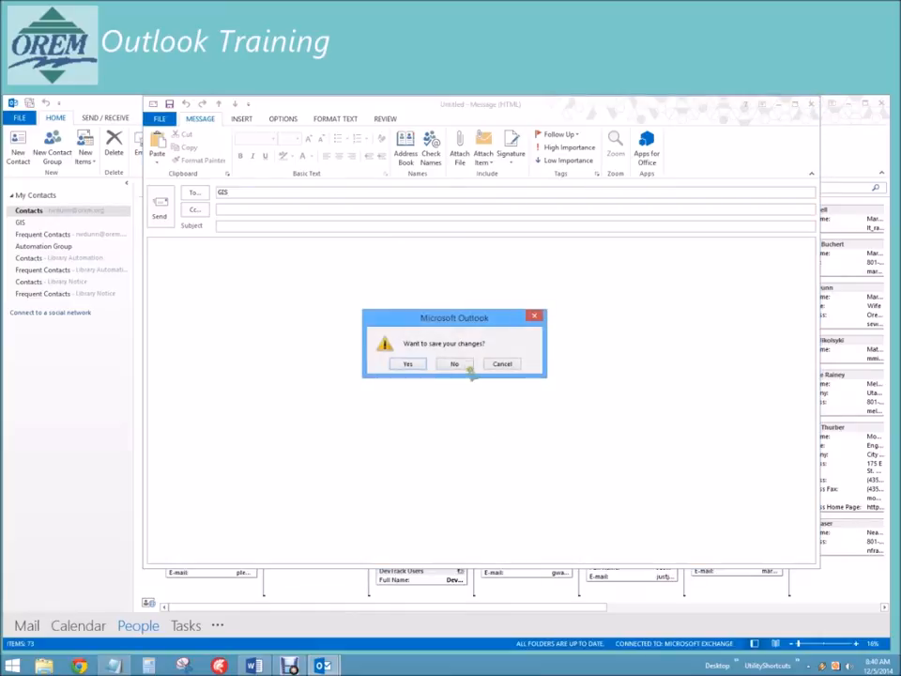
click(462, 365)
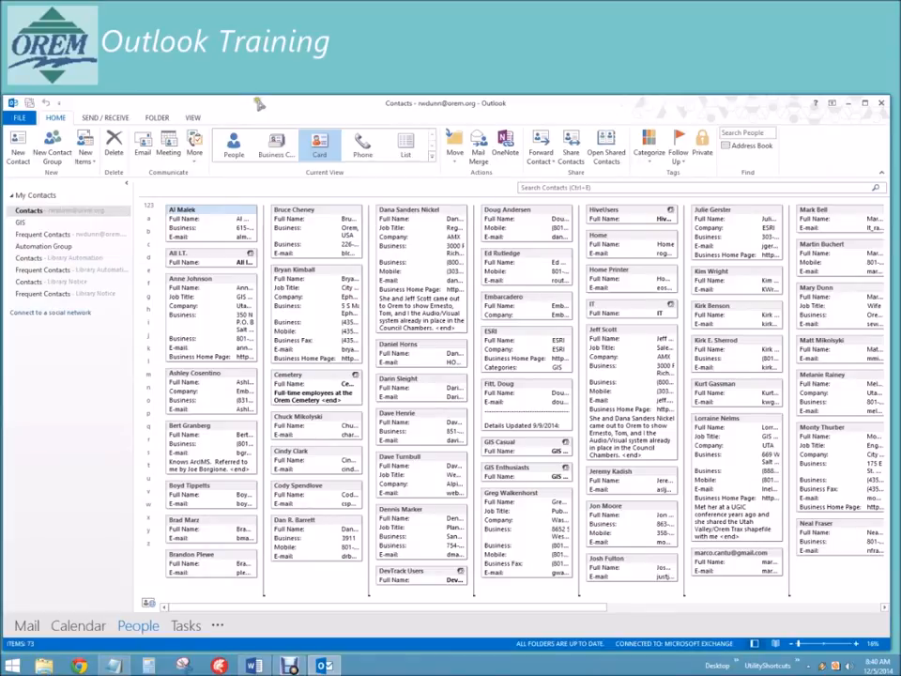
- Open a blank contact form, review its phone number types, address and notes fields, and close it without entering anything
click(84, 155)
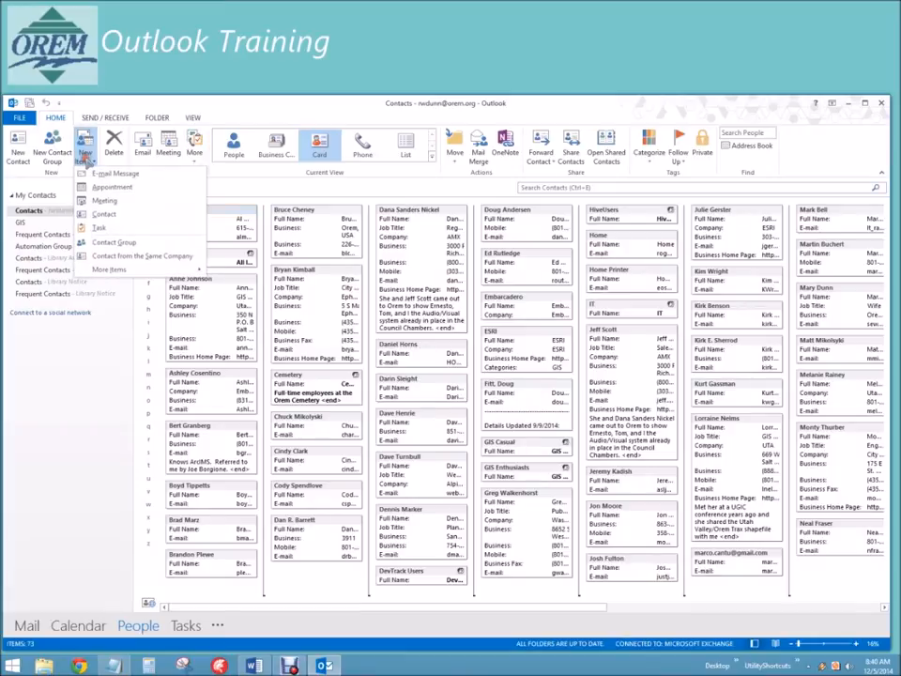
click(120, 215)
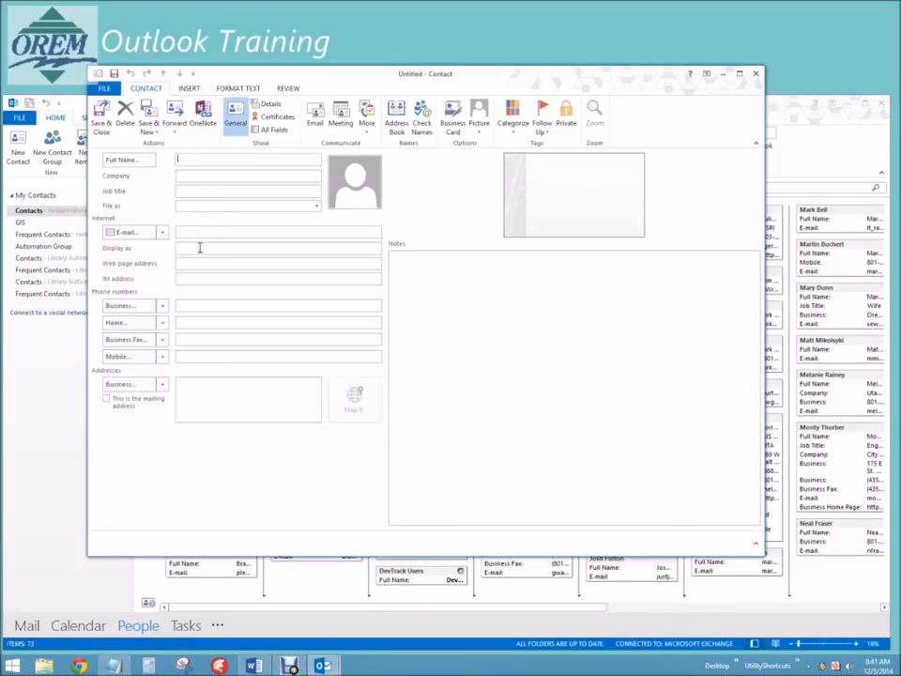
click(164, 307)
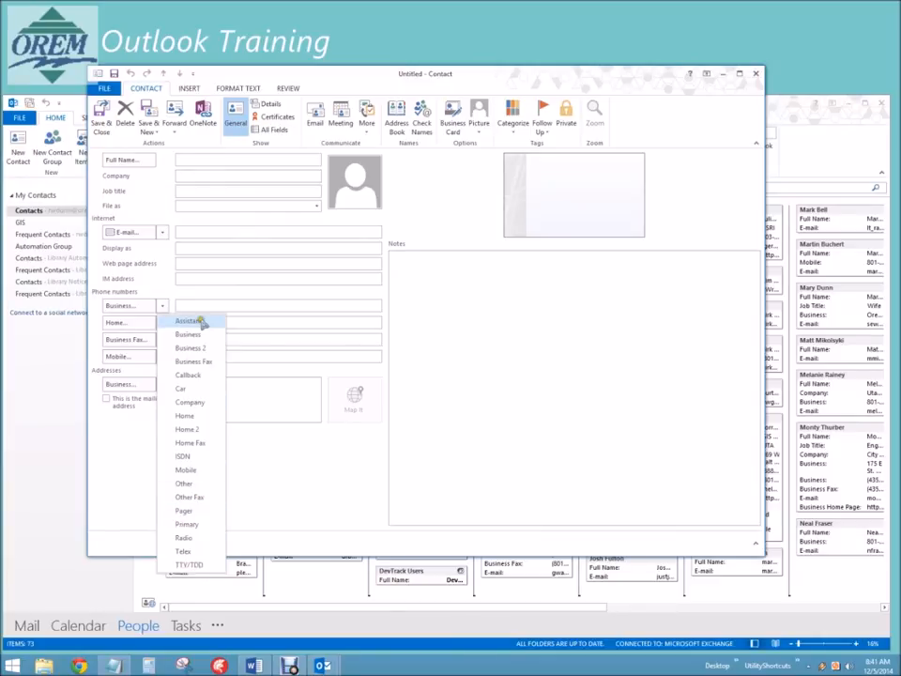
click(159, 300)
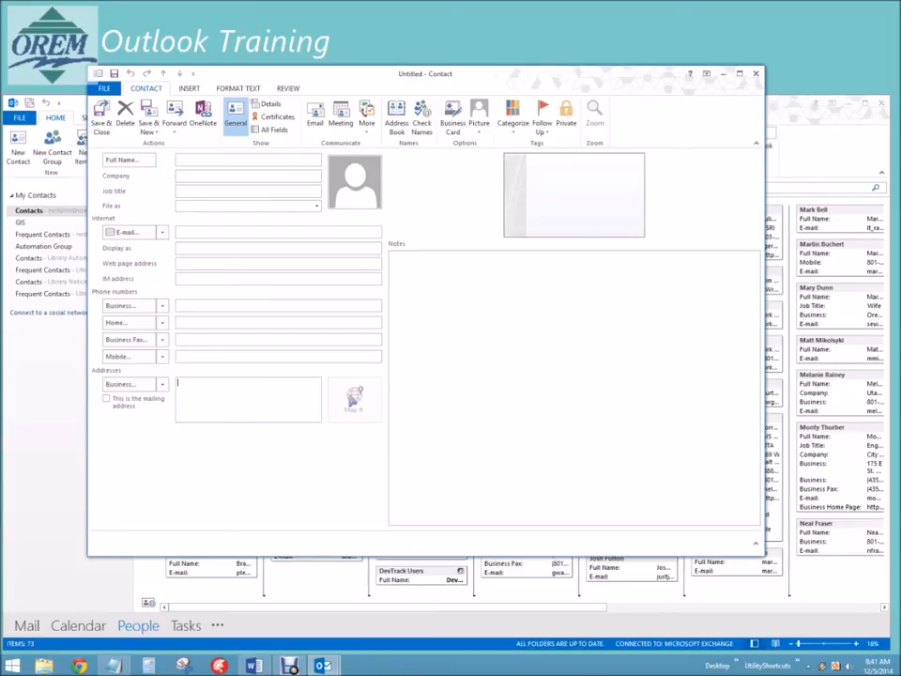
click(480, 288)
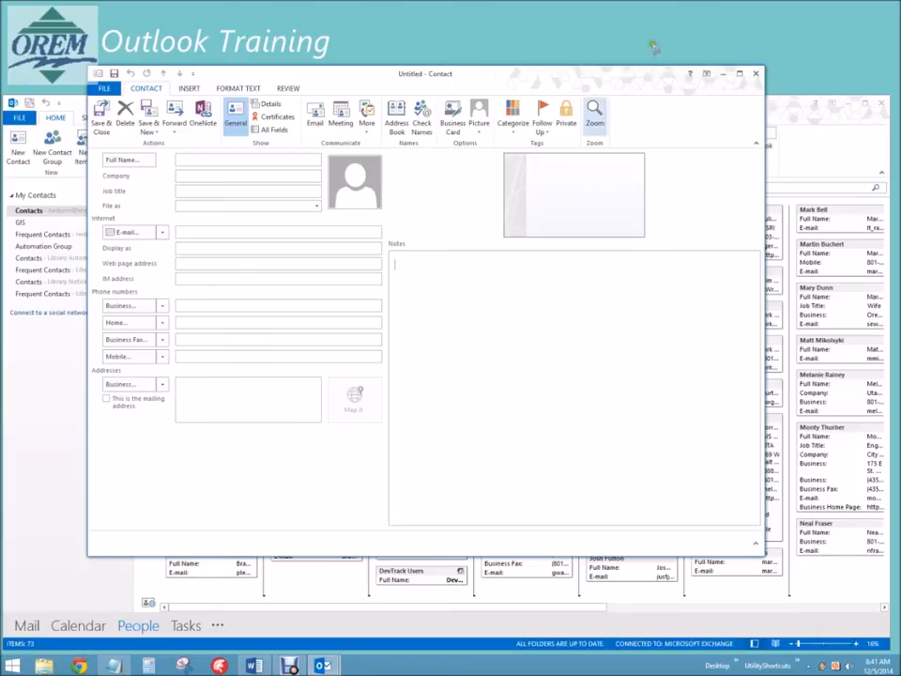
click(756, 74)
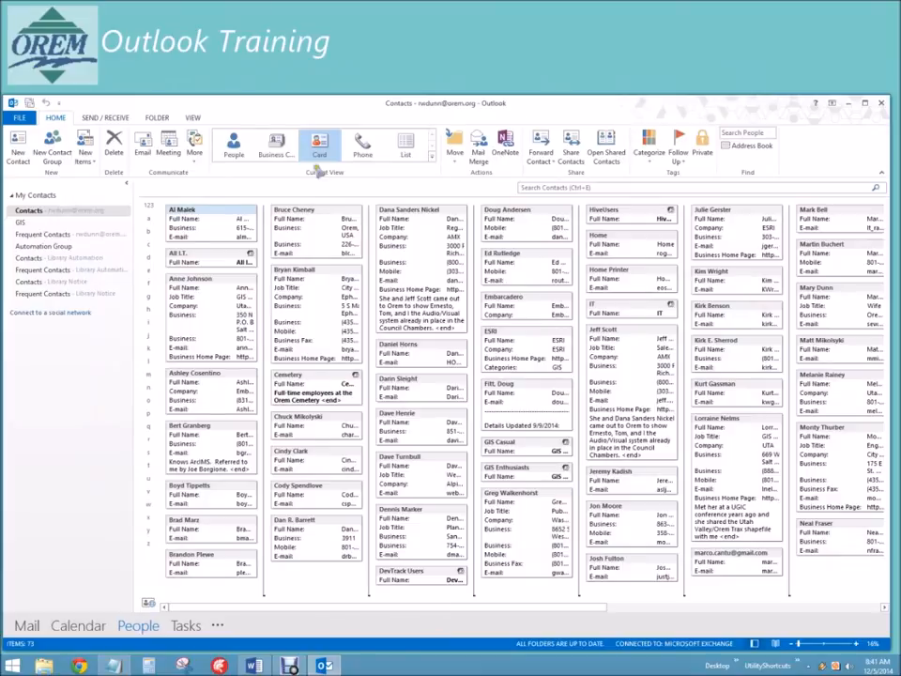
- Open the AMX Regional Sales Manager's contact record and view its Details and All Fields pages
double_click(398, 210)
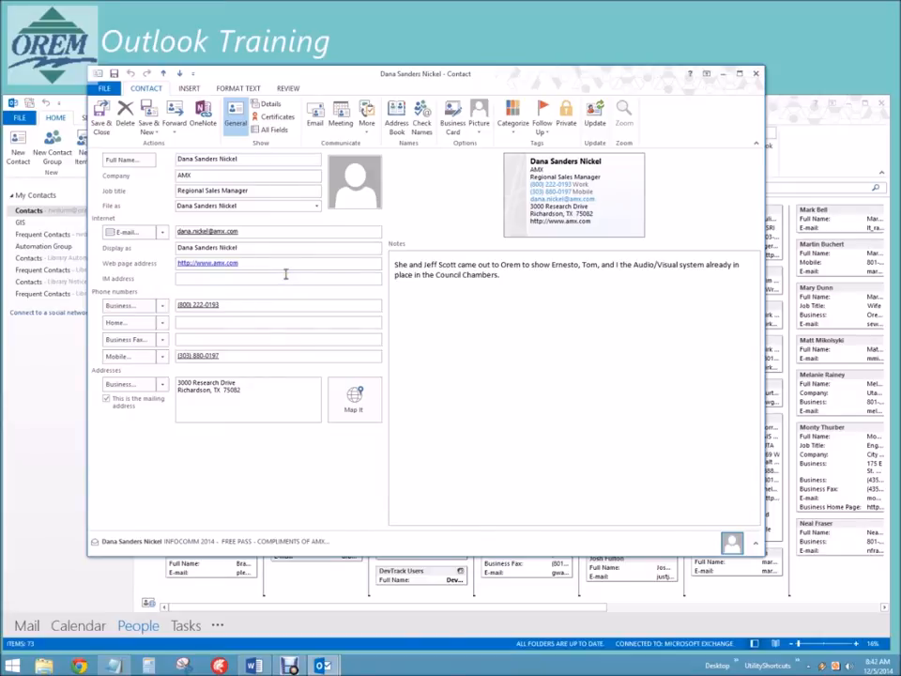
click(271, 104)
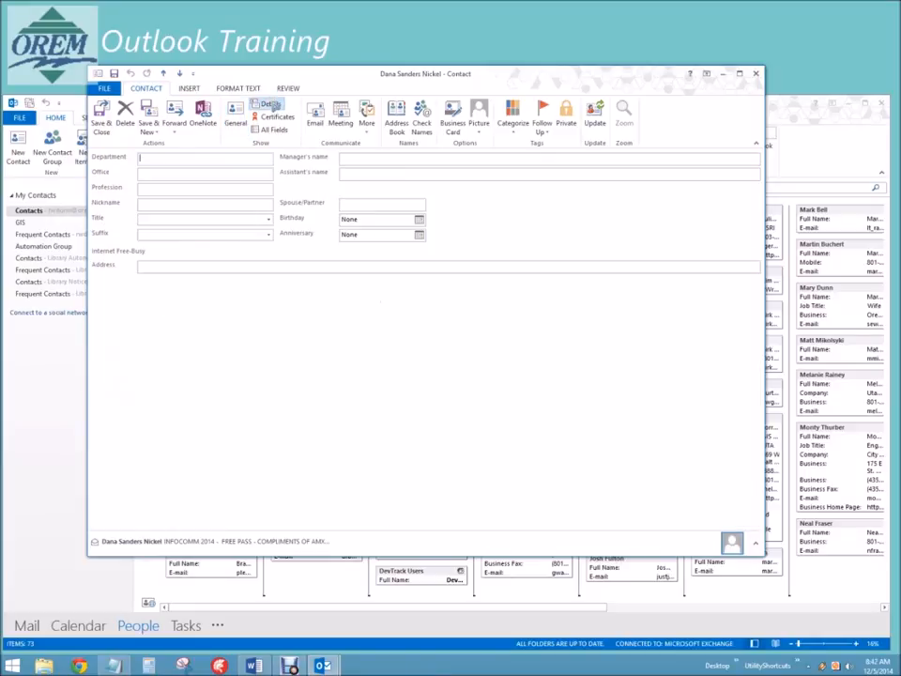
click(139, 157)
click(386, 160)
click(269, 134)
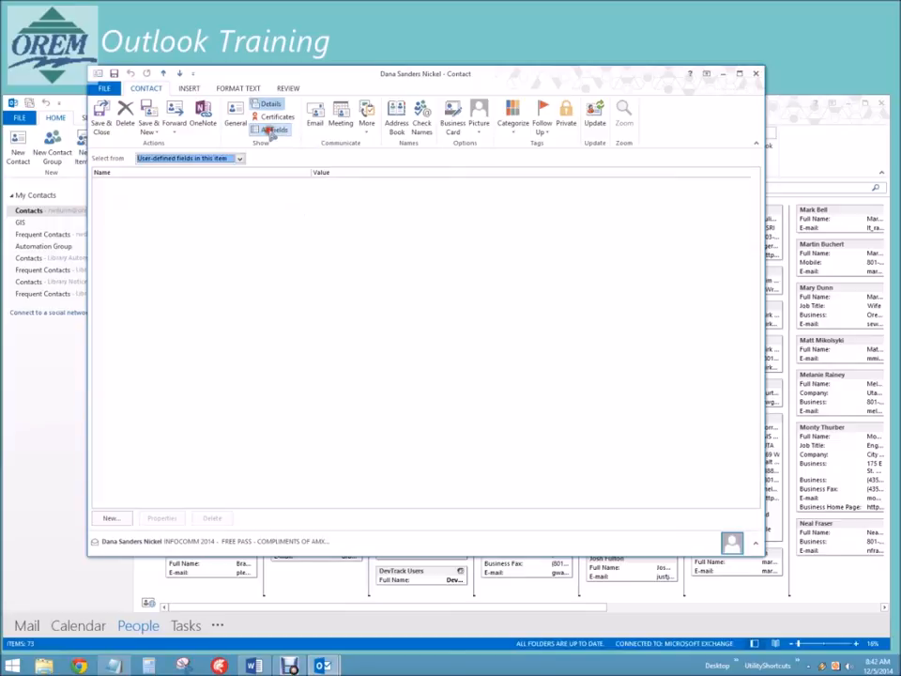
- Compare the Details and General pages of the AMX Regional Sales Manager's contact record, and close the record
click(269, 104)
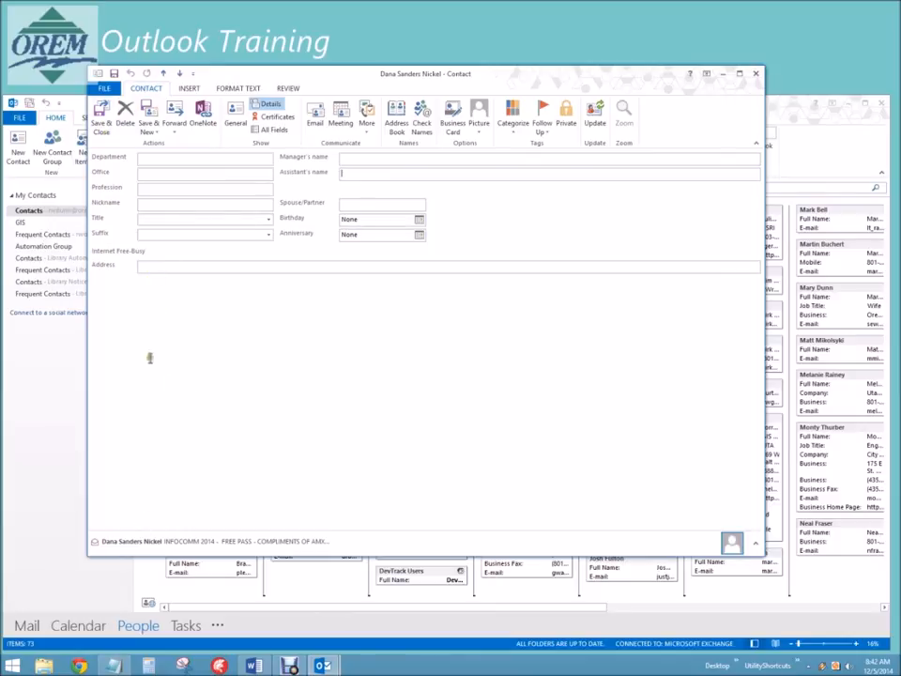
click(234, 120)
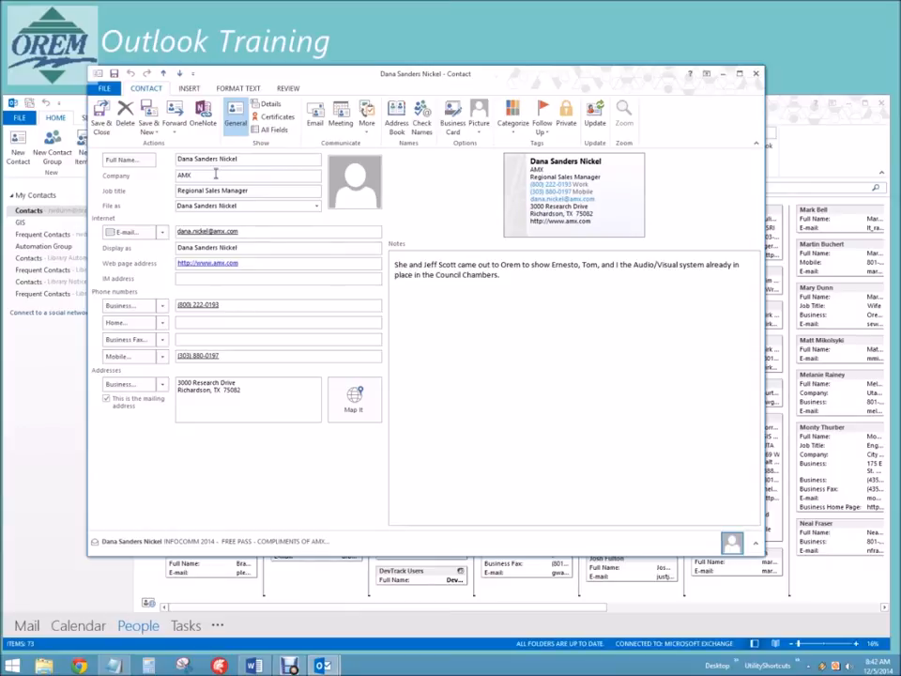
click(274, 104)
click(236, 118)
click(755, 73)
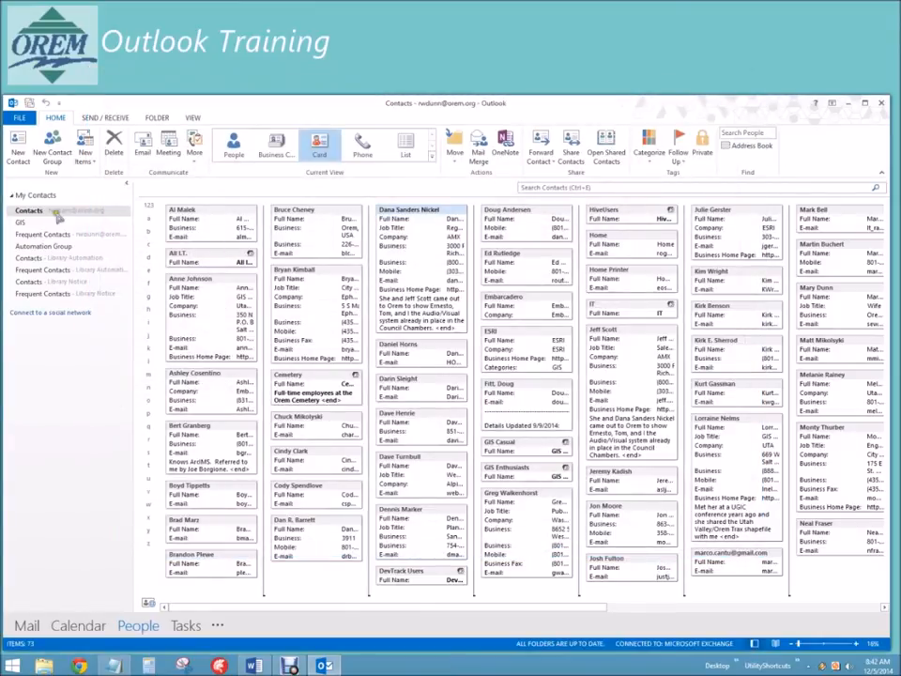
- Search the Contacts folder for TX, and clear the search to list all contacts again
click(543, 187)
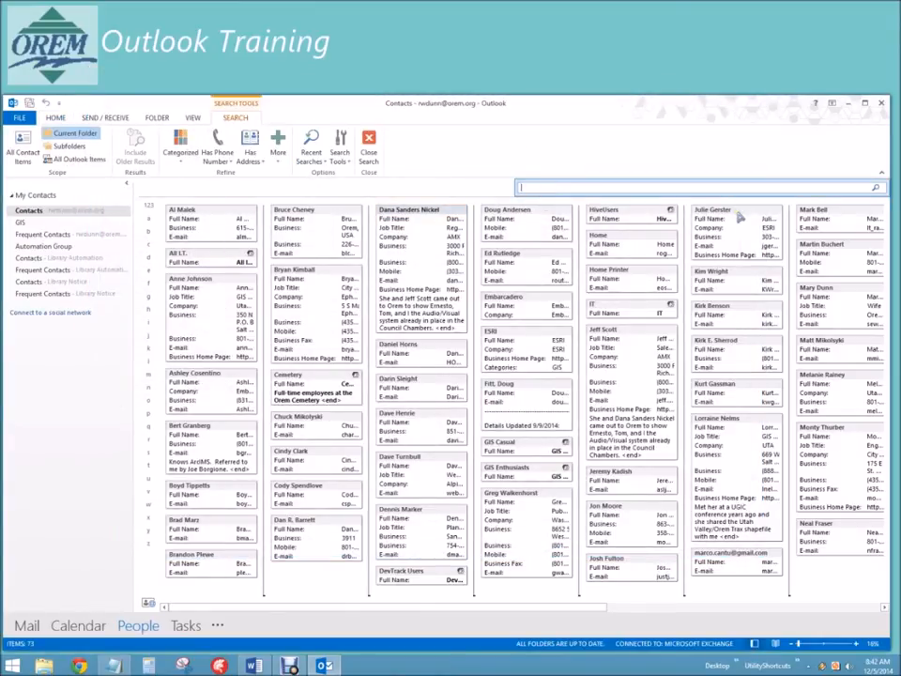
text(tx)
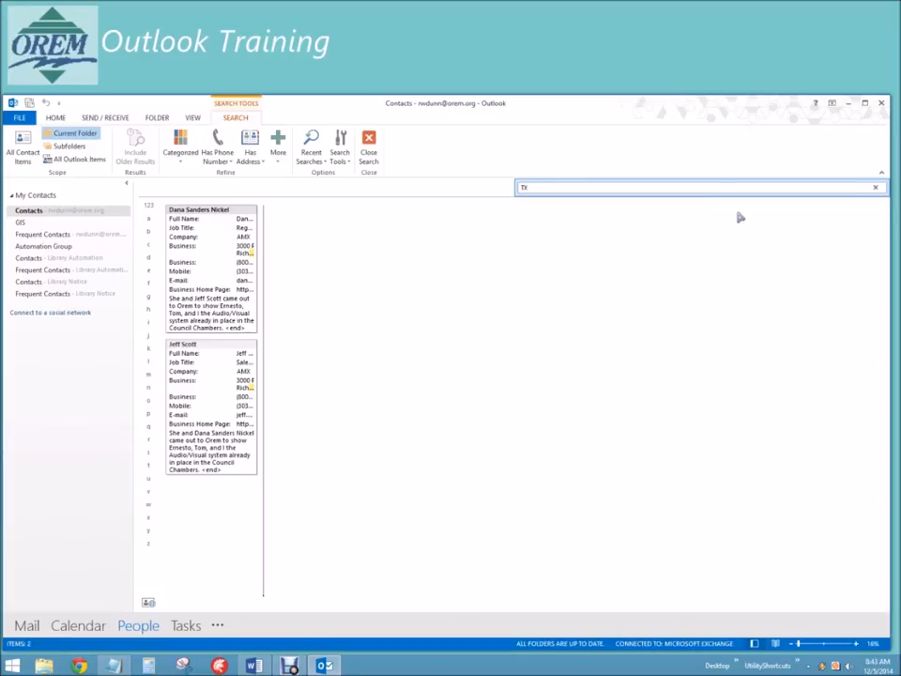
key(BackSpace)
key(BackSpace)
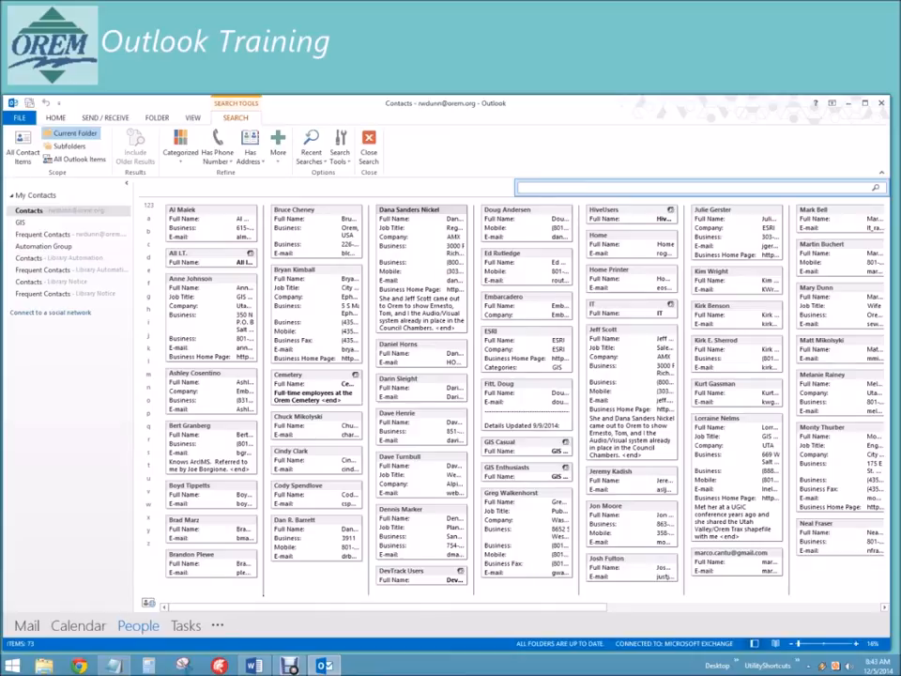
- Open the Outlook Address Book's settings from the account's directories and address books
click(18, 117)
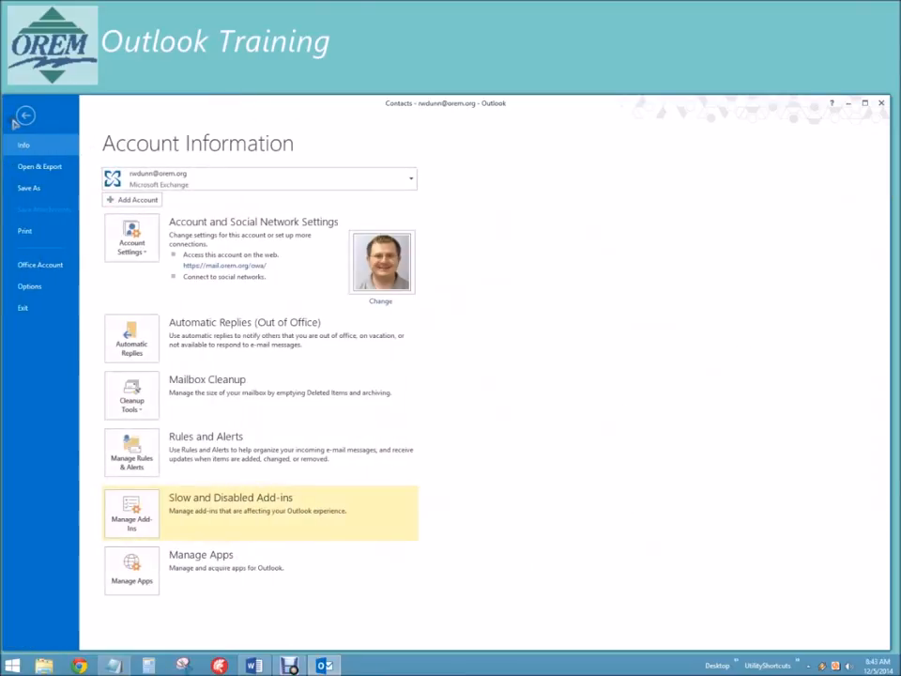
click(132, 239)
click(153, 285)
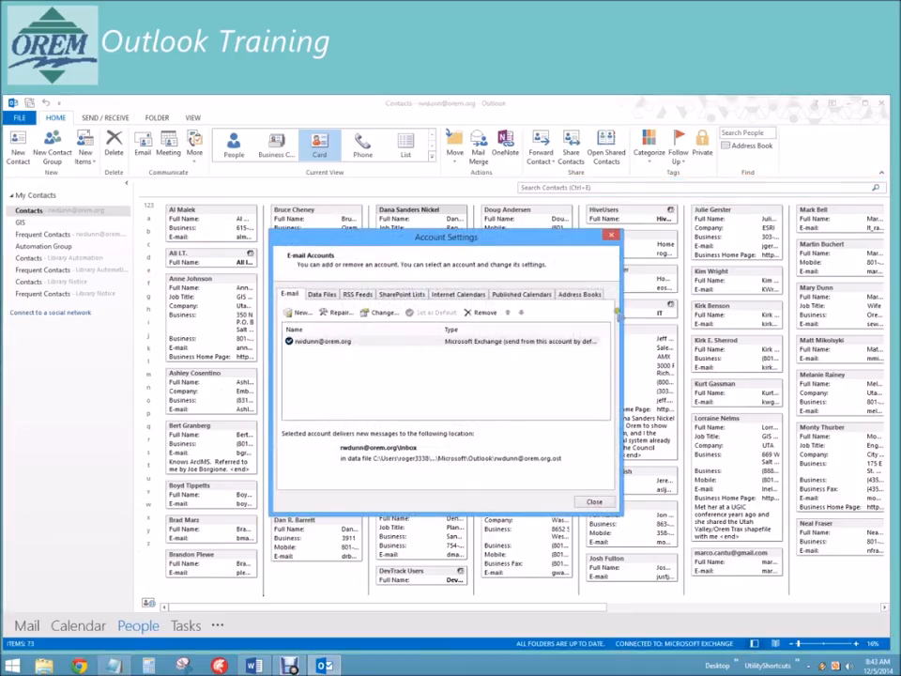
click(579, 294)
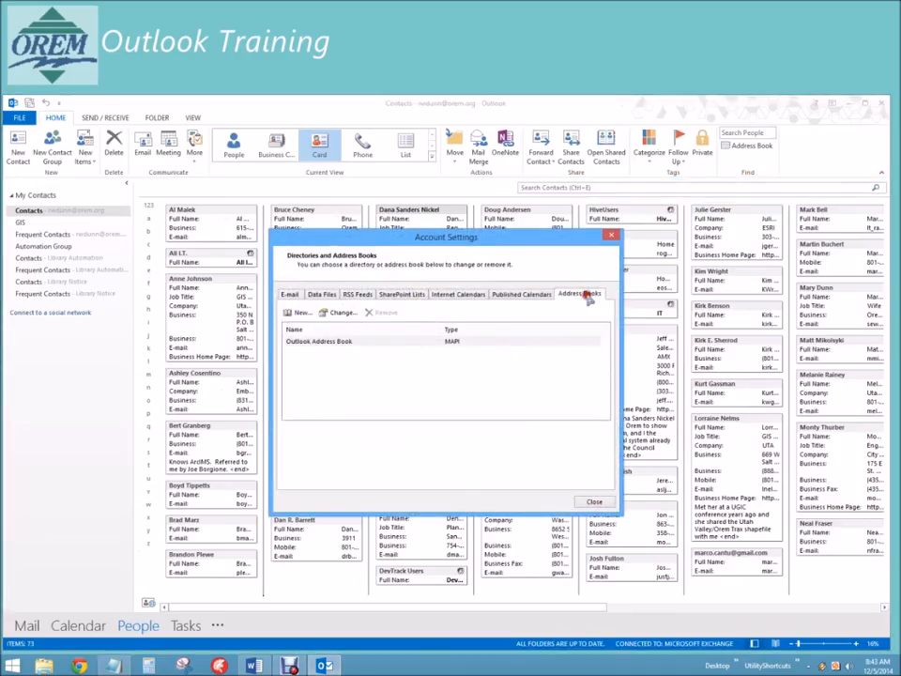
click(329, 343)
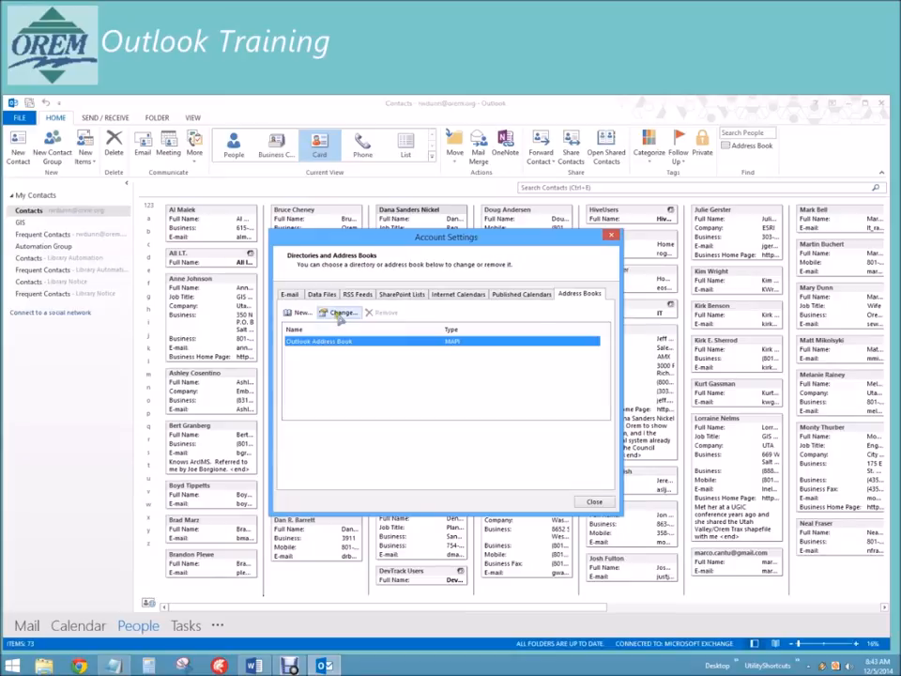
click(341, 312)
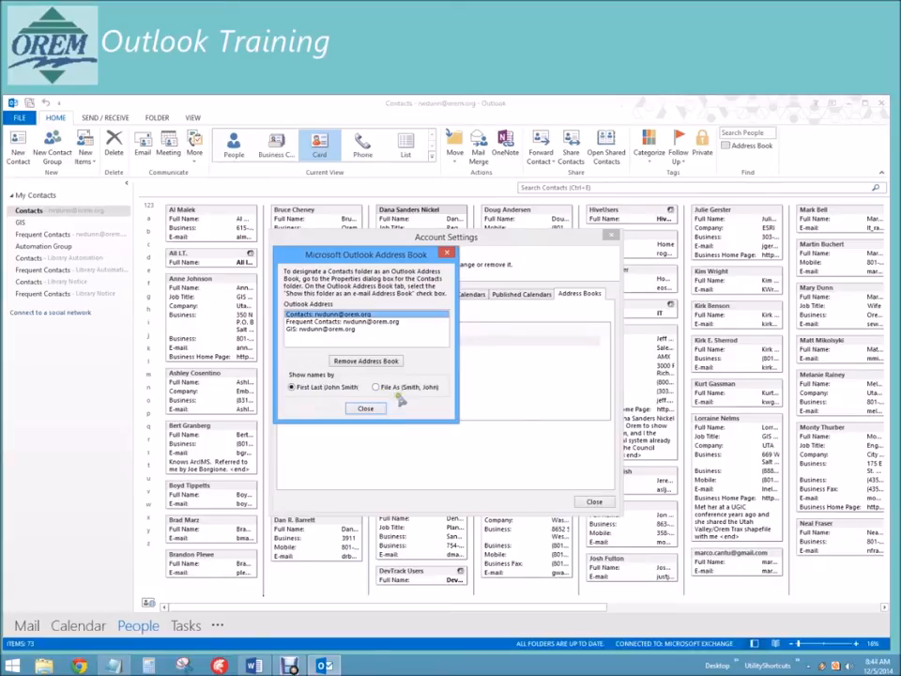
- With the GIS address book selected, show names by File As (Smith, John) and close the account settings
click(387, 322)
click(373, 329)
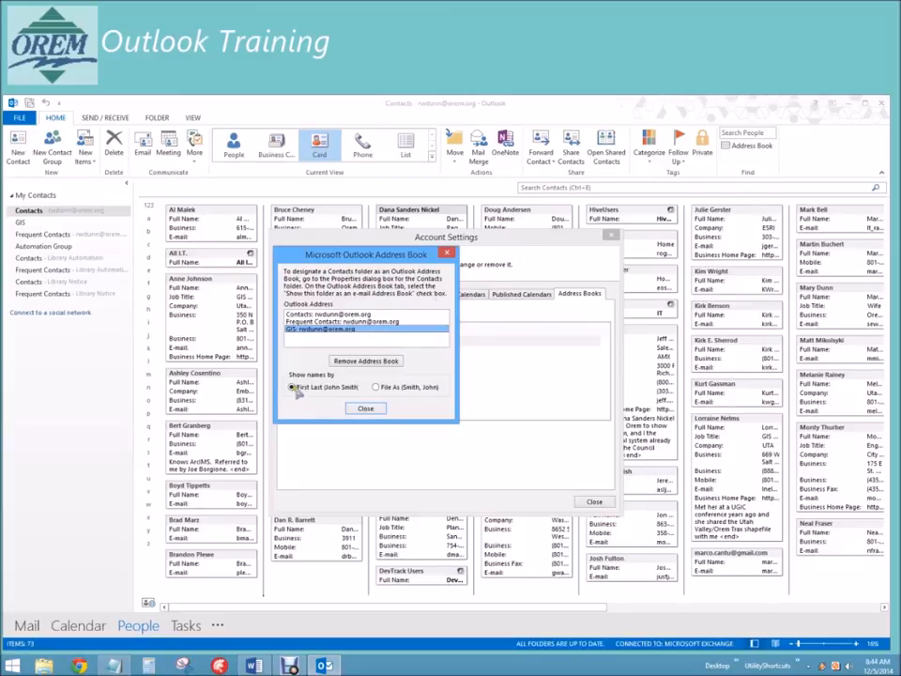
click(377, 387)
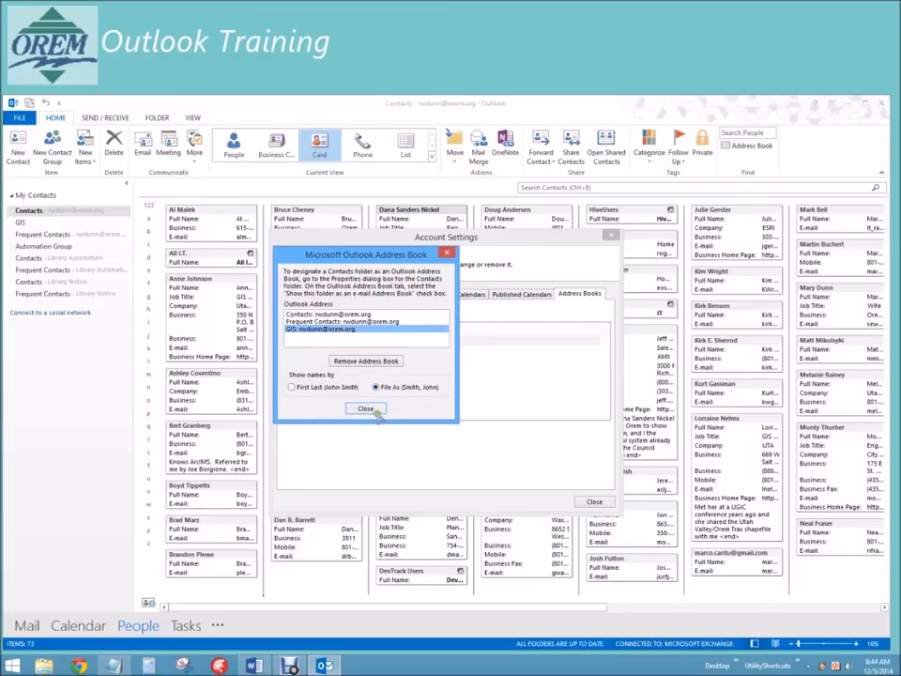
click(366, 408)
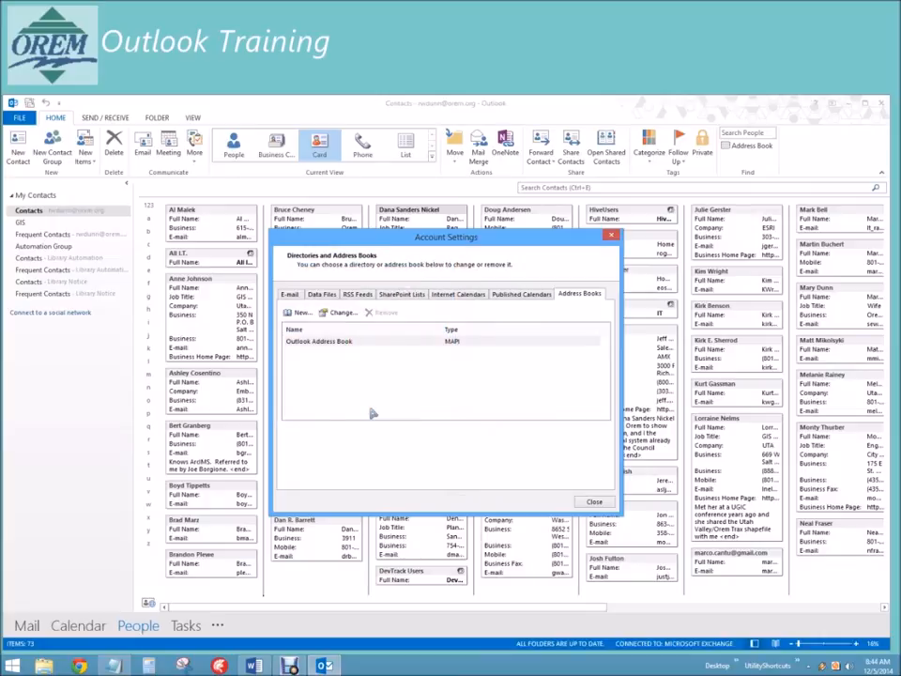
click(595, 501)
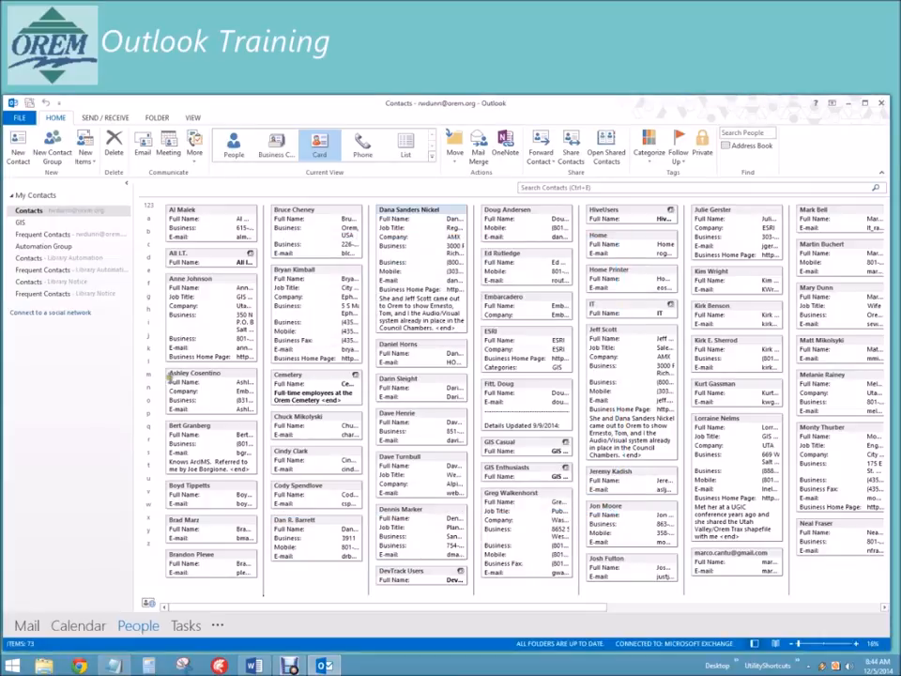
- Open the GIS contacts folder and switch it to the Card view, closing the first contact's quick edit card unchanged
click(21, 223)
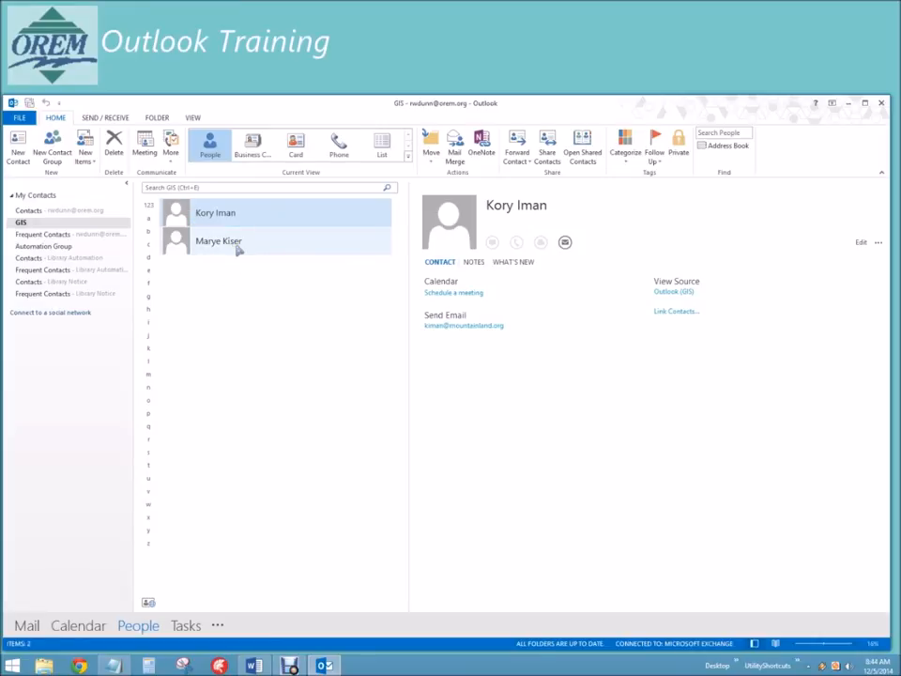
double_click(184, 208)
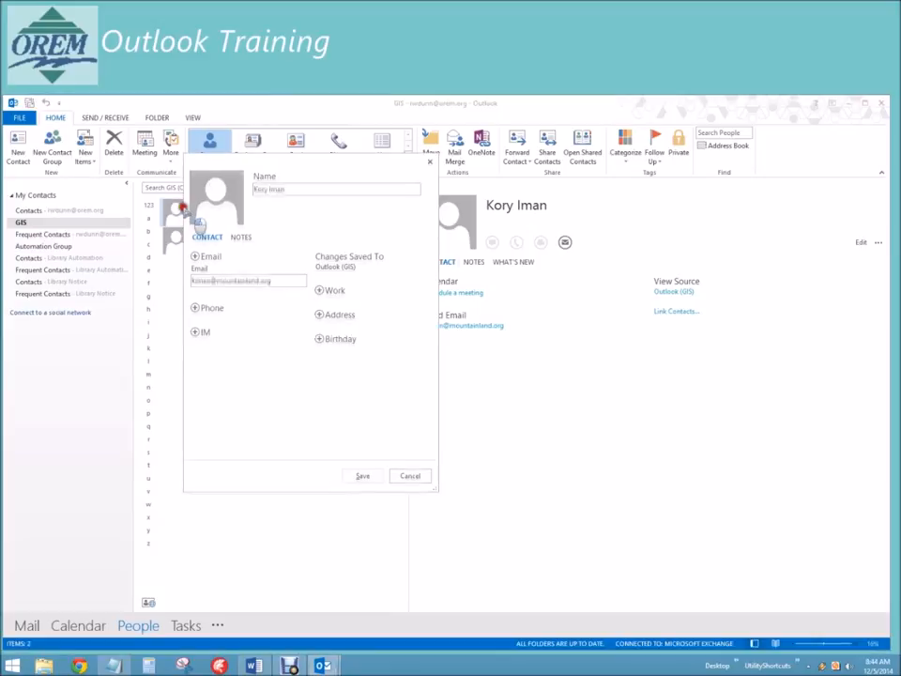
click(429, 159)
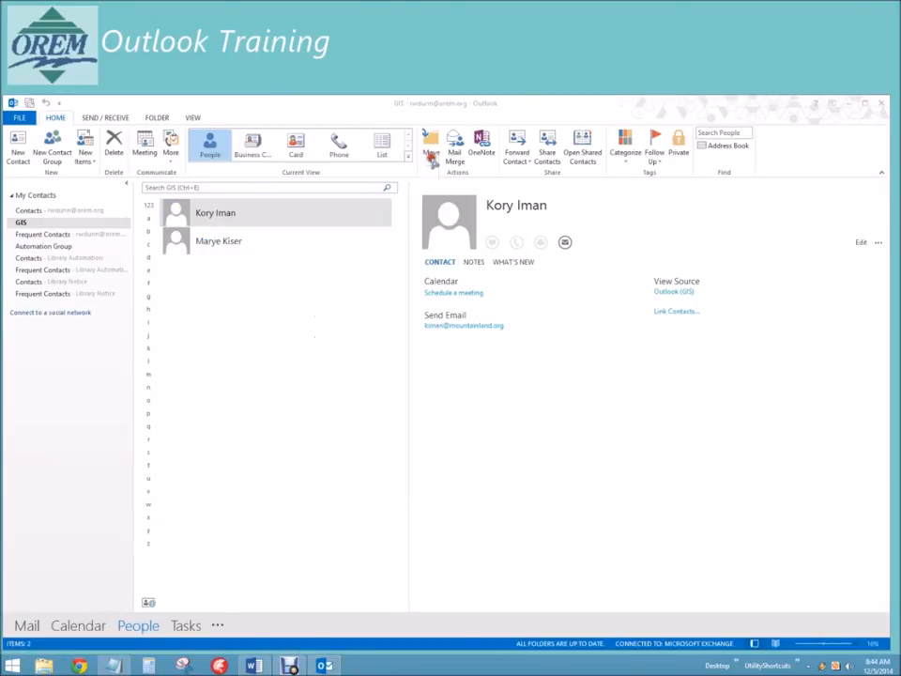
click(295, 146)
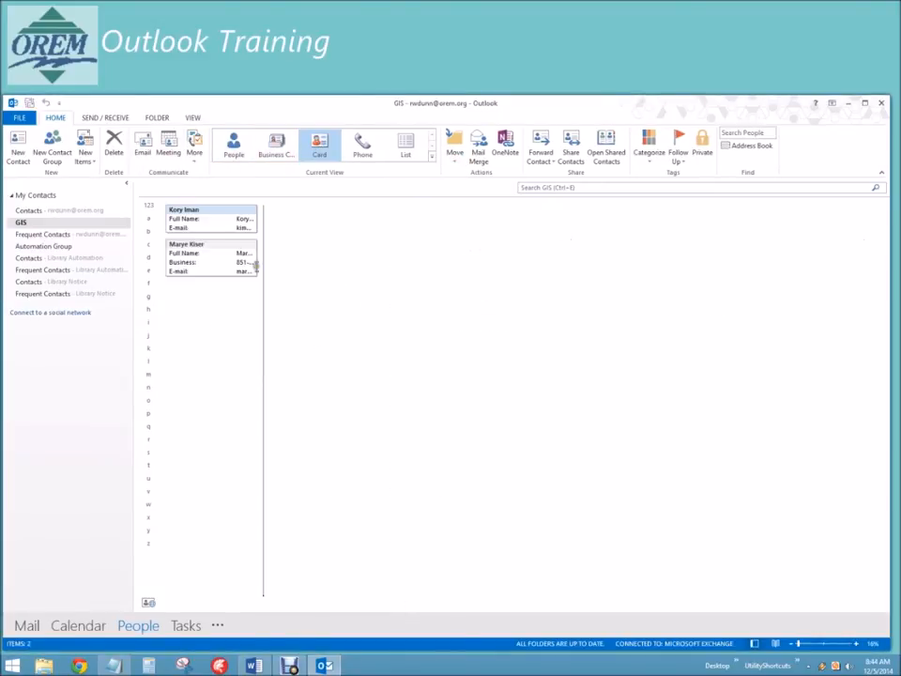
- Open the full record of the first GIS contact and display its File As naming choices
double_click(180, 212)
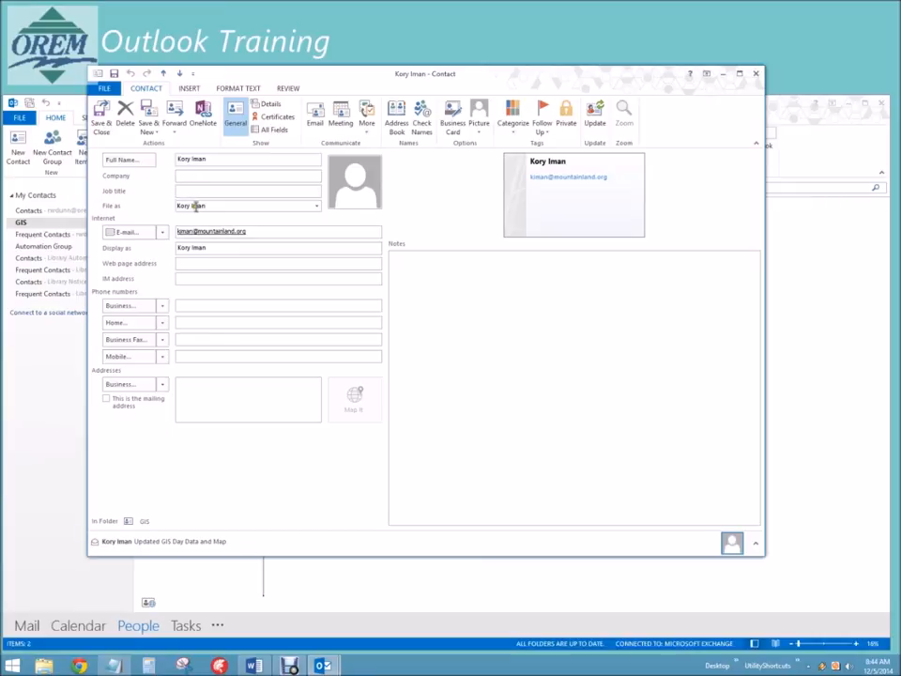
click(316, 206)
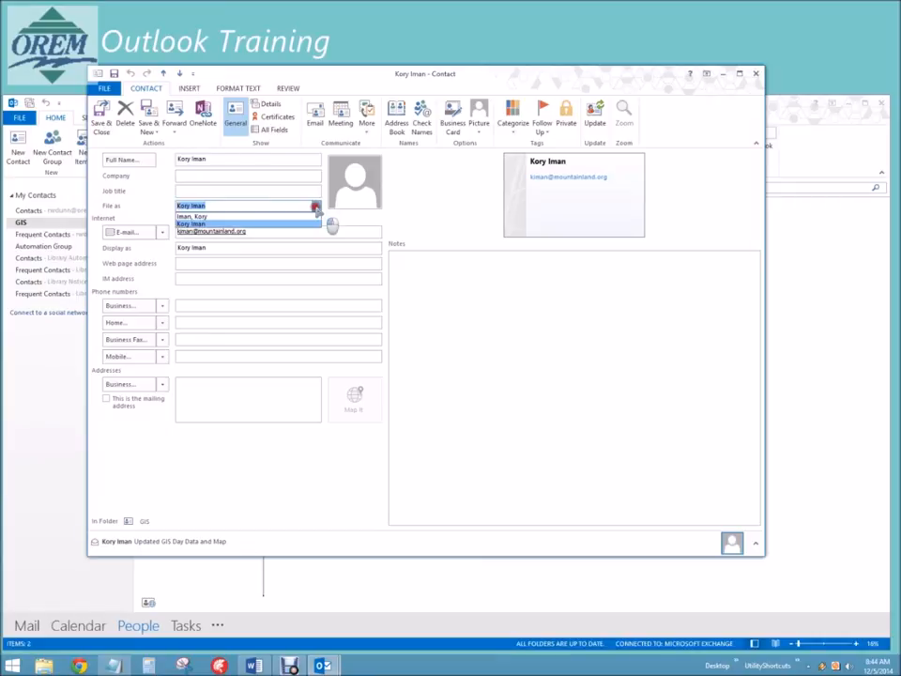